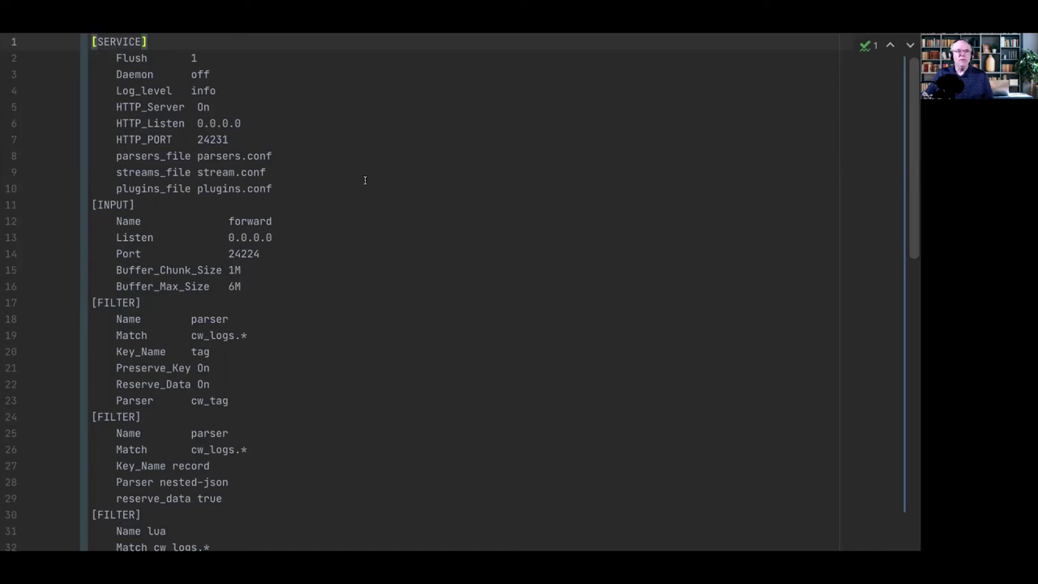
Review the SERVICE settings and the INPUT's Listen, Port and Buffer_Max_Size lines
key("Down")
key("Down")
key("Down")
key("Down")
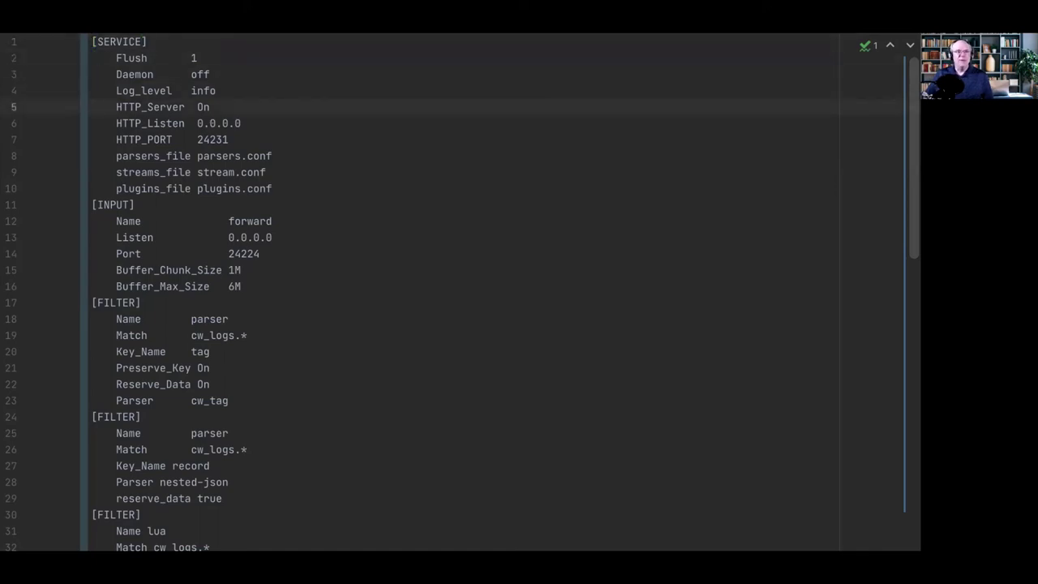
key("Down")
key("Down")
key("Down")
key("Down")
key("Down")
key("Down")
key("Down")
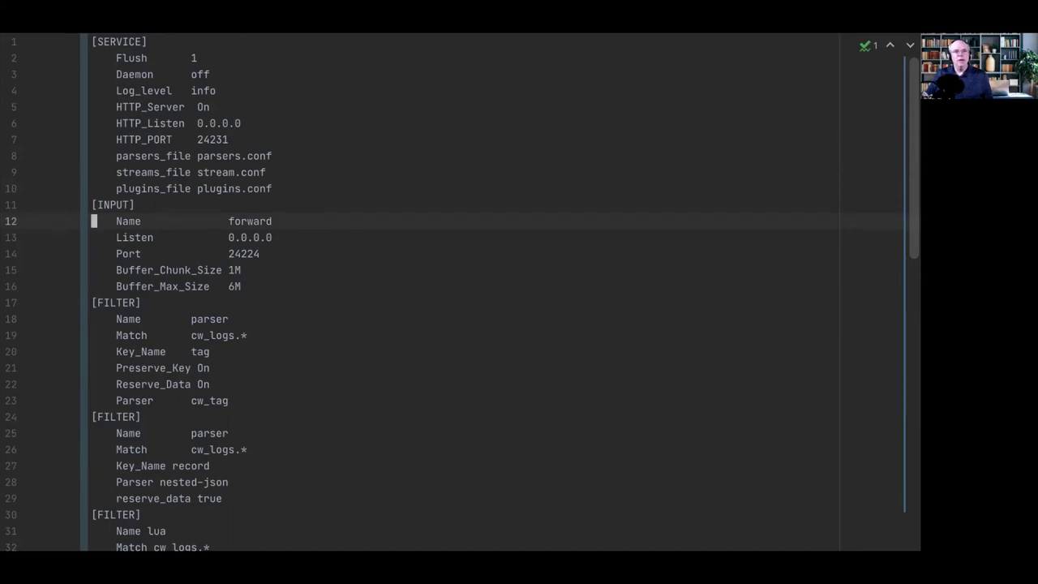
key("Down")
key("Down")
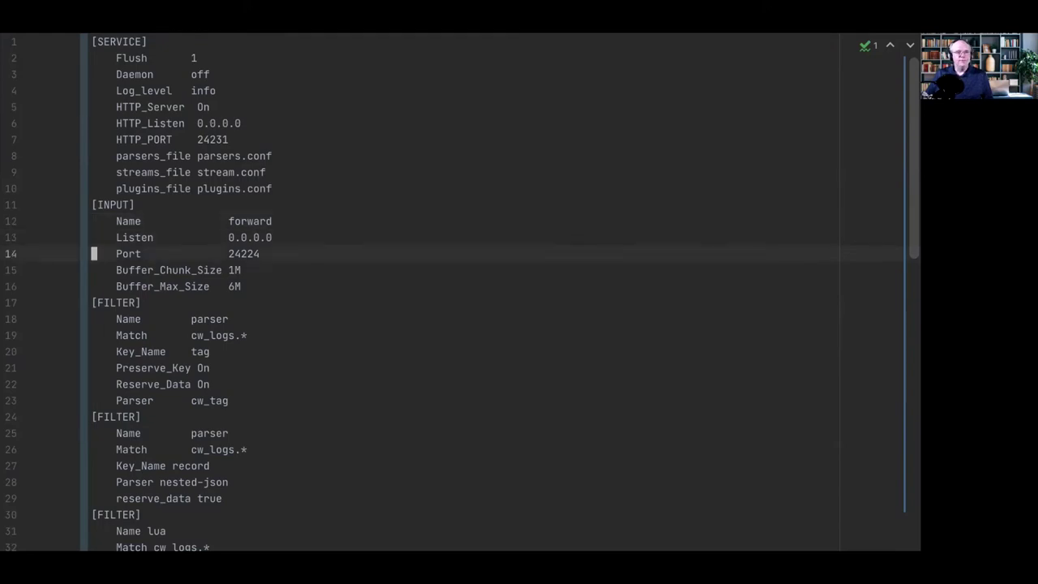
key("Down")
key("Down")
key("Up")
key("Up")
key("Up")
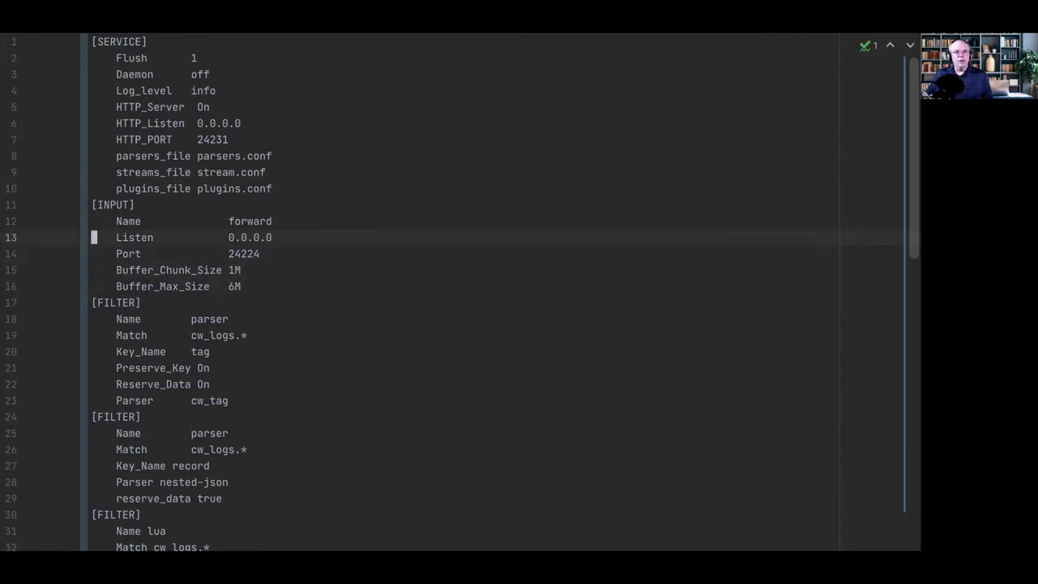
key("Down")
key("Down")
key("Down")
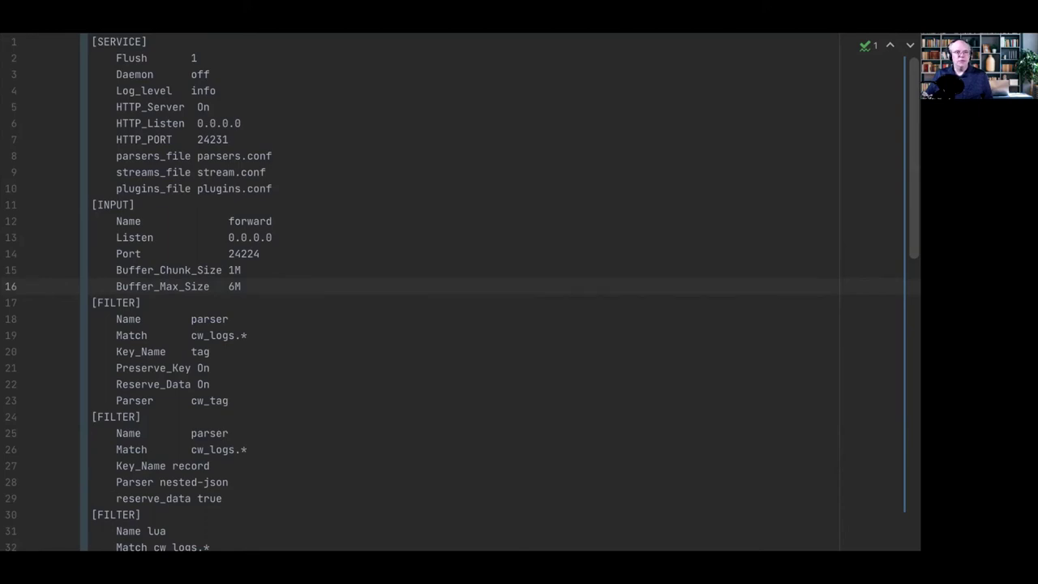
Review the first FILTER: Match cw_logs.*, Key_Name tag and Parser cw_tag, then bring up parsers.conf
key("Down")
key("Down")
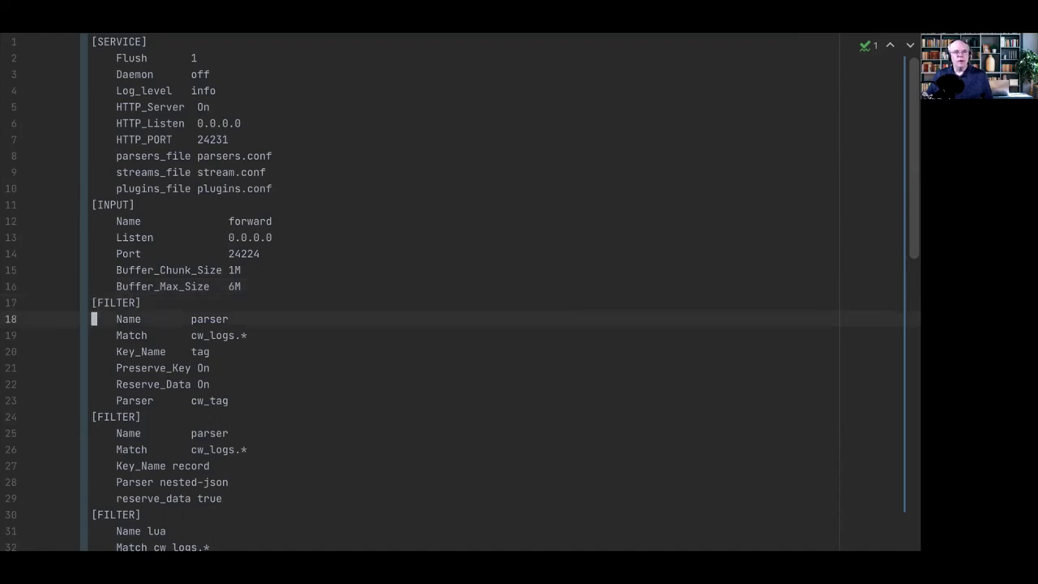
key("Up")
key("Down")
key("Down")
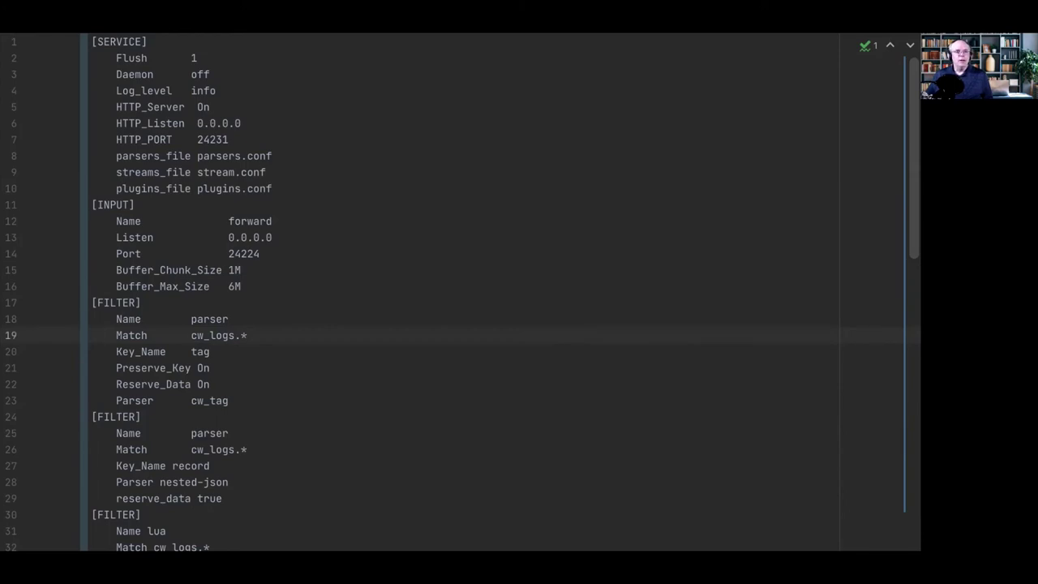
key("Down")
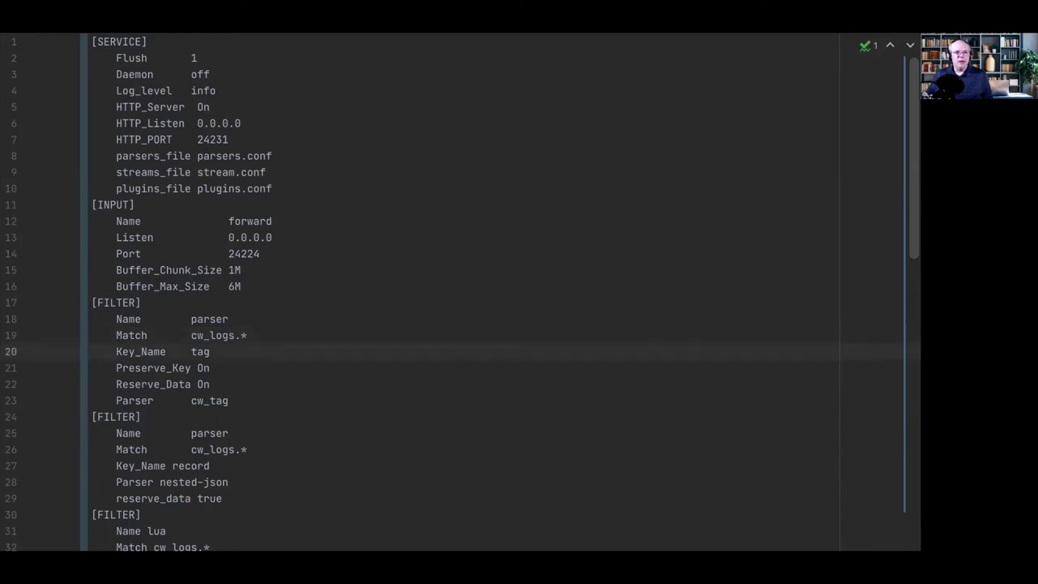
key("Down")
key("Down")
key("Down")
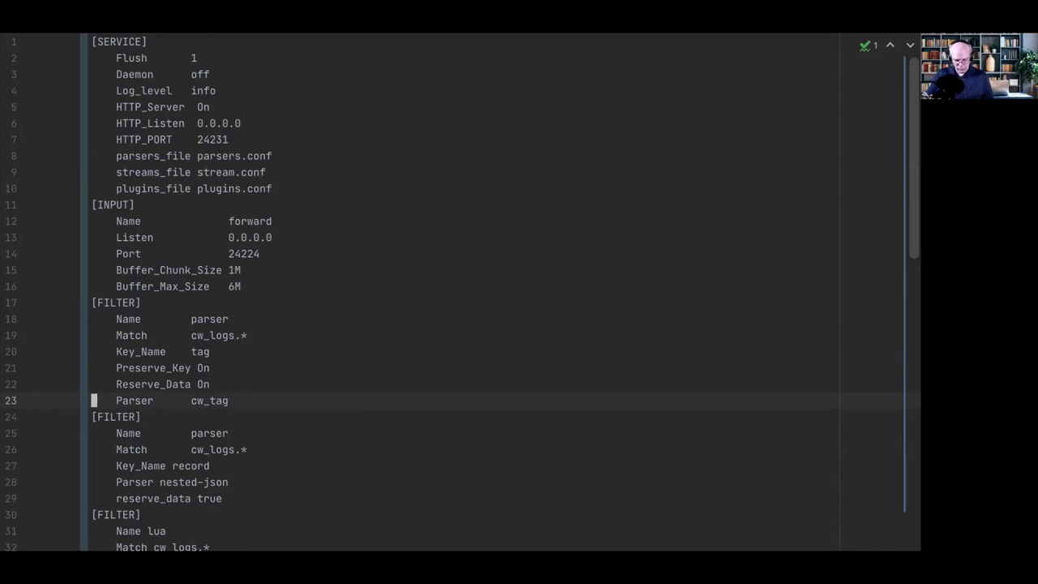
key("ctrl+Tab")
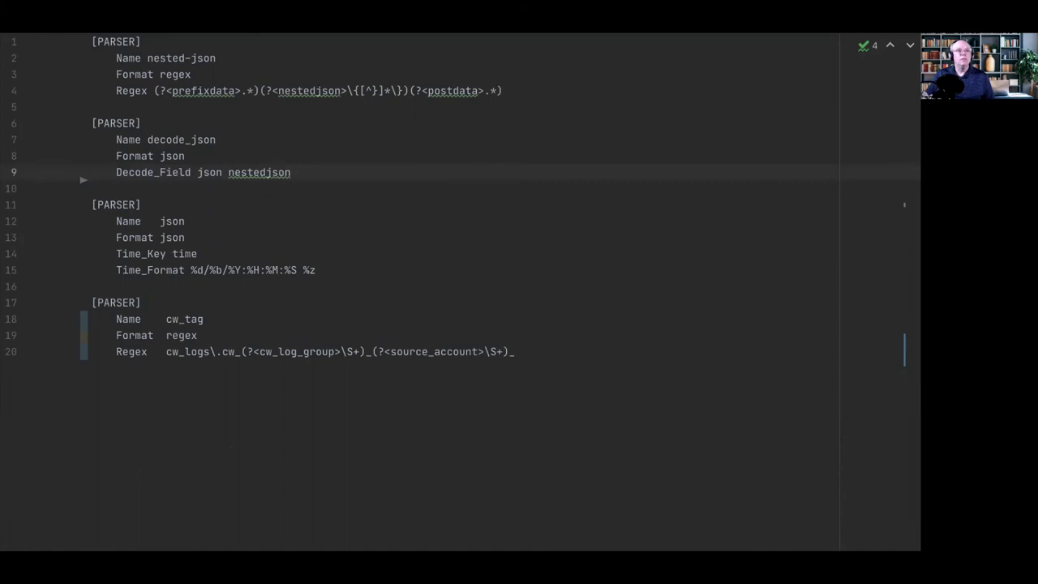
Move down to the cw_tag parser's Regex capturing cw_log_group and source_account
key("Down")
key("Down")
key("Down")
key("Down")
key("Down")
key("Down")
key("Down")
key("Down")
key("Down")
key("Down")
key("Down")
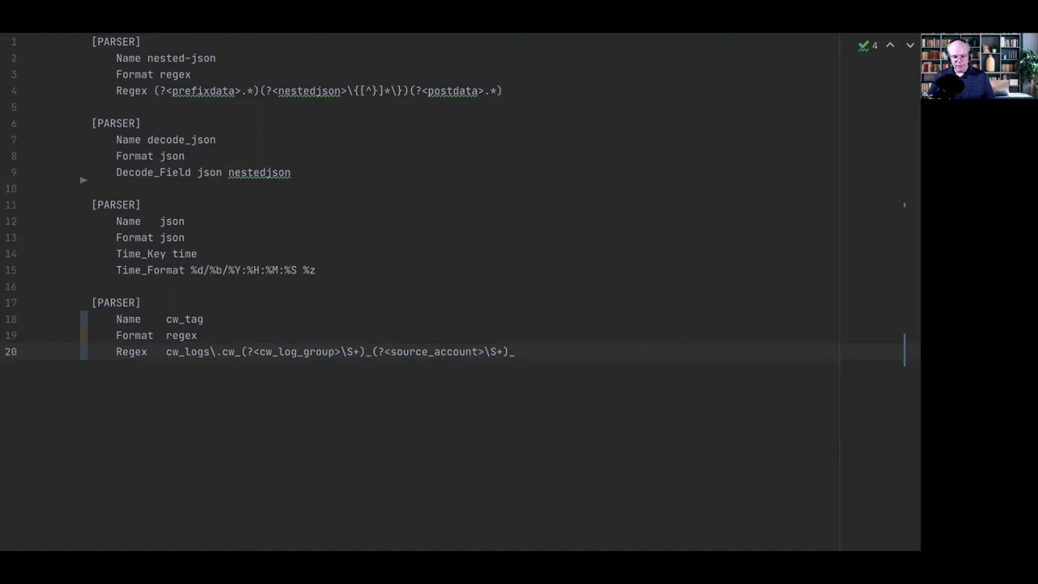
In fluent-bit.conf, review the second FILTER block's Match and Parser nested-json lines
key("ctrl+Tab")
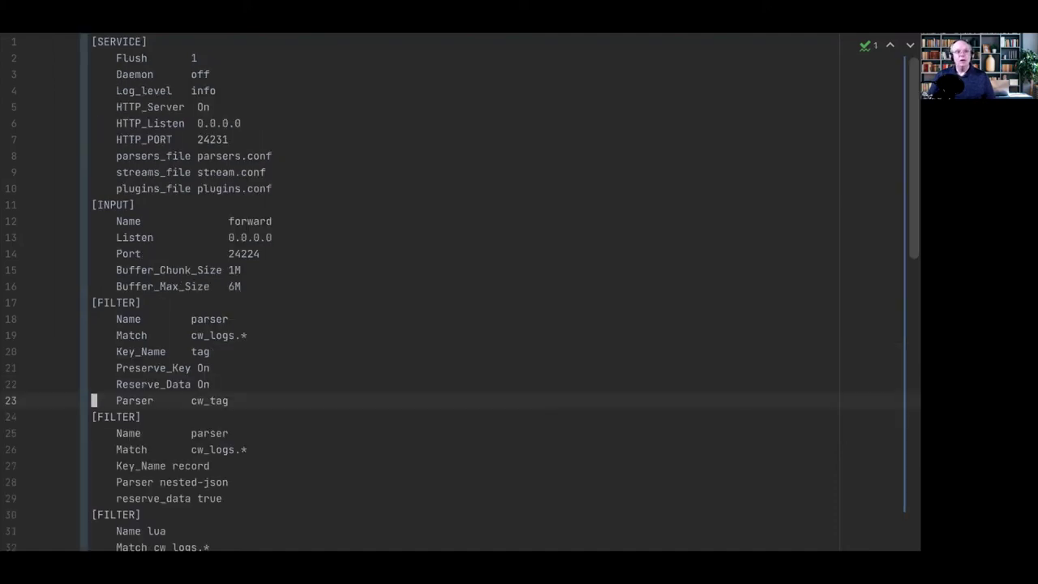
left_click(93, 417)
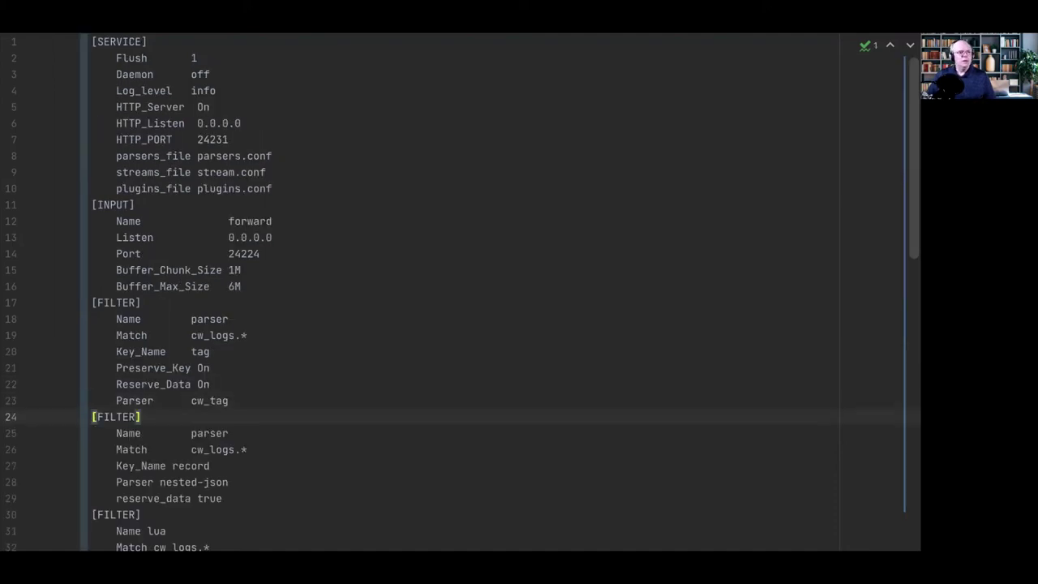
left_click(92, 433)
left_click(93, 449)
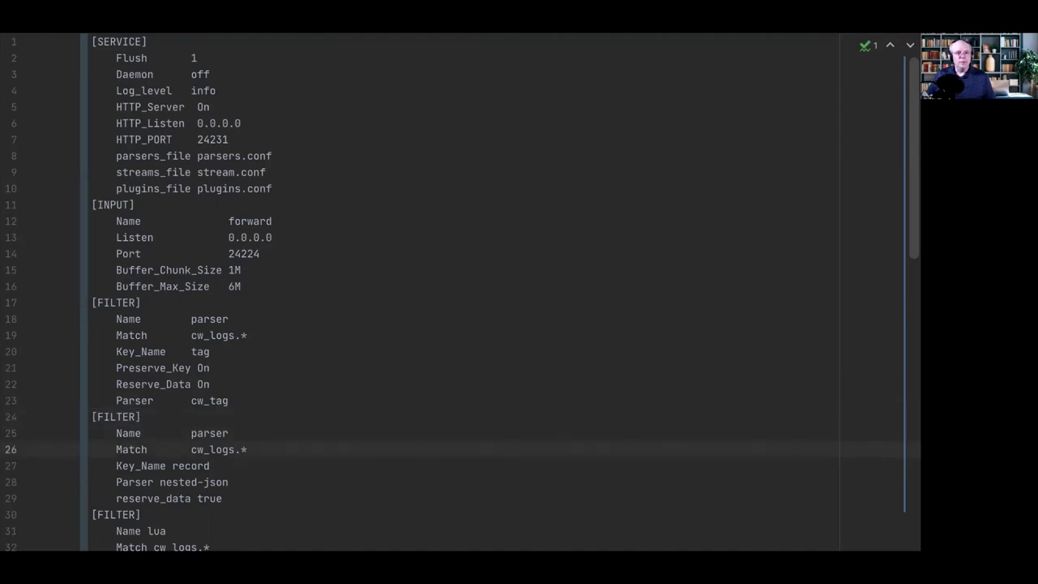
left_click(93, 482)
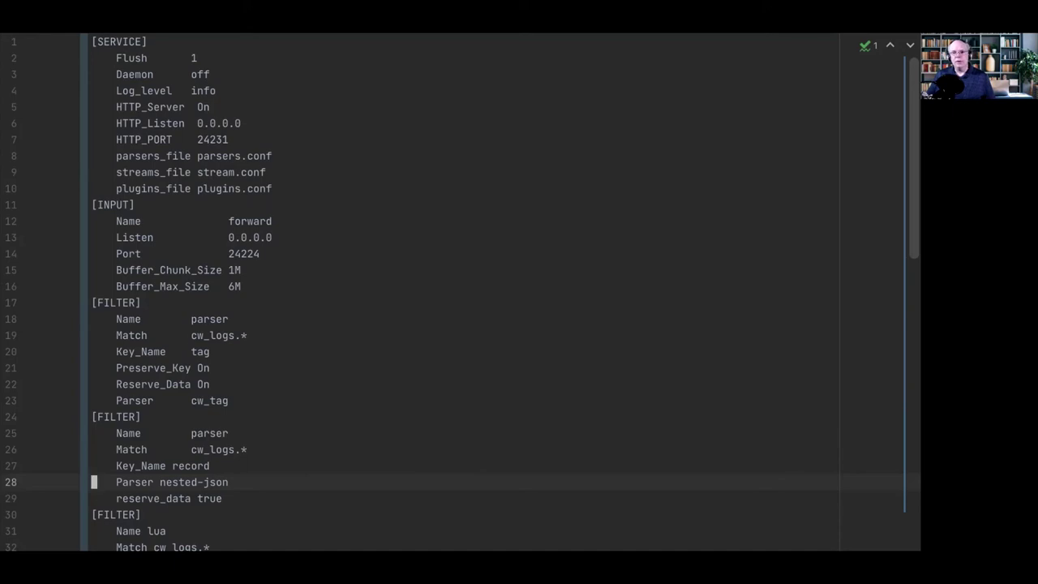
Review the Lua filter's Name and call cb_print lines, then bring up parsers.conf
key("Down")
key("Down")
key("Down")
key("Down")
key("Down")
key("Down")
key("Down")
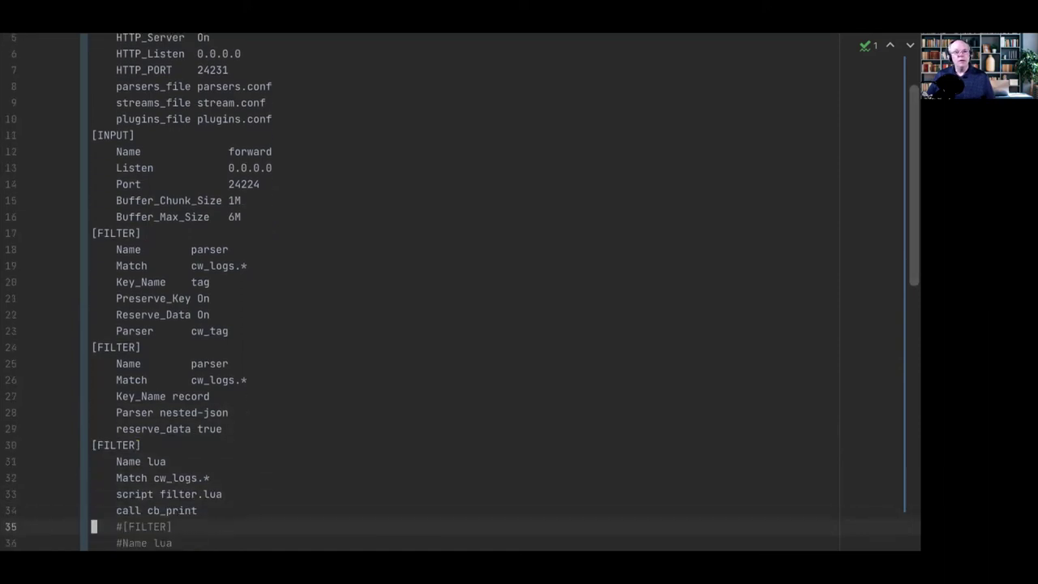
key("Down")
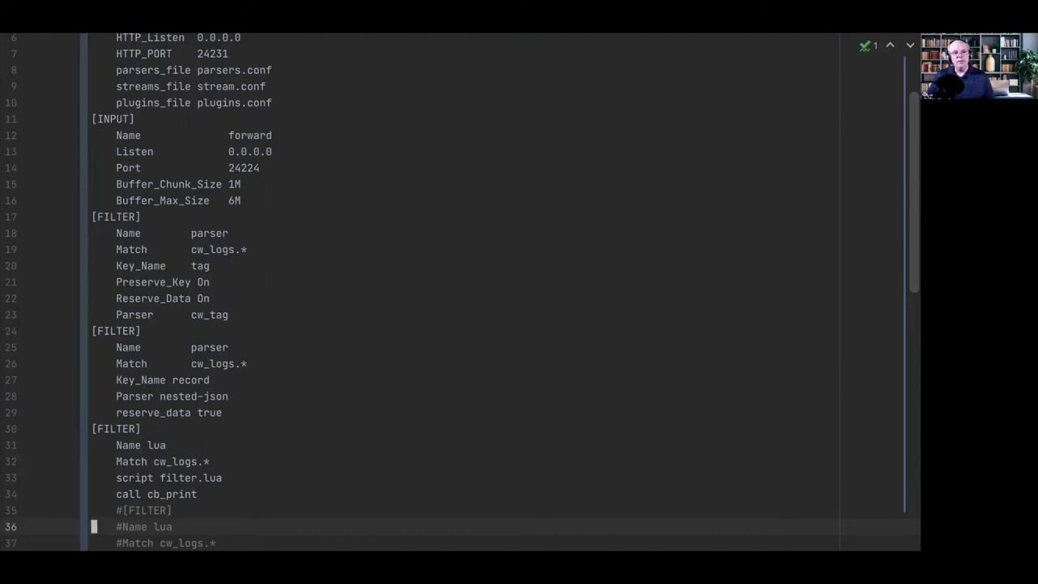
key("Up")
key("Up")
key("Up")
key("Up")
key("Up")
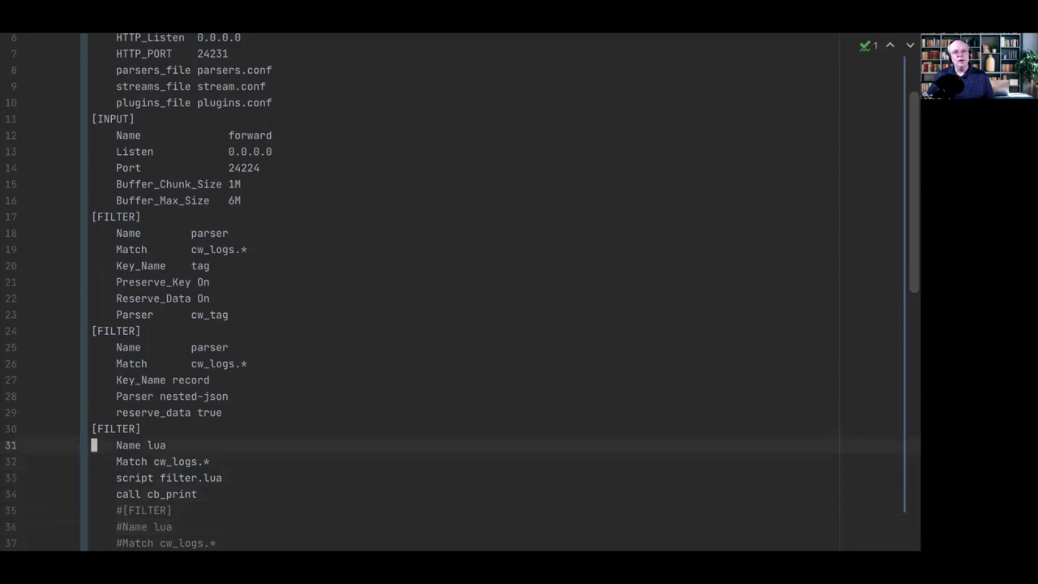
key("Down")
key("Down")
key("Down")
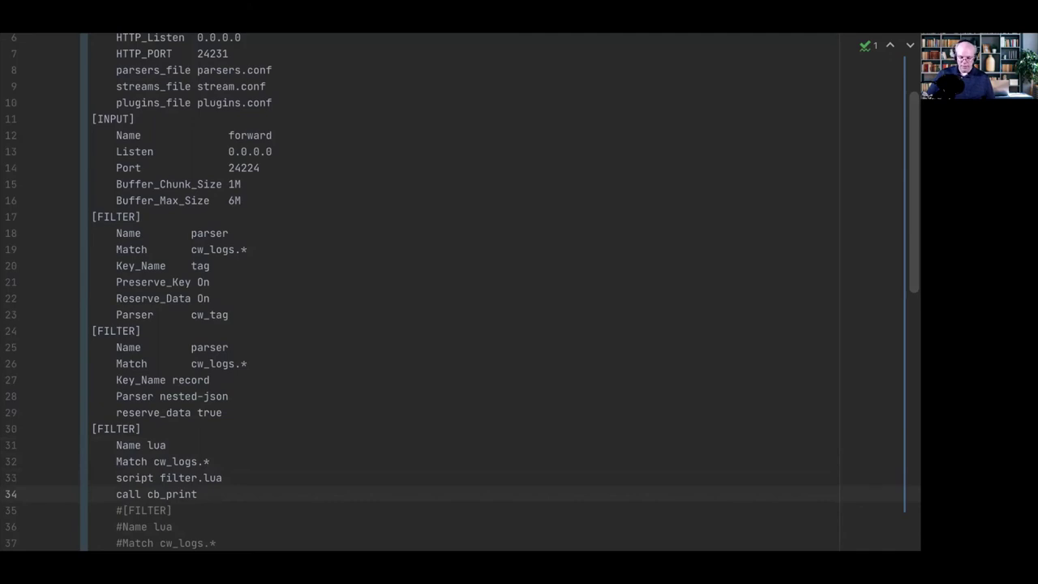
key("ctrl+Tab")
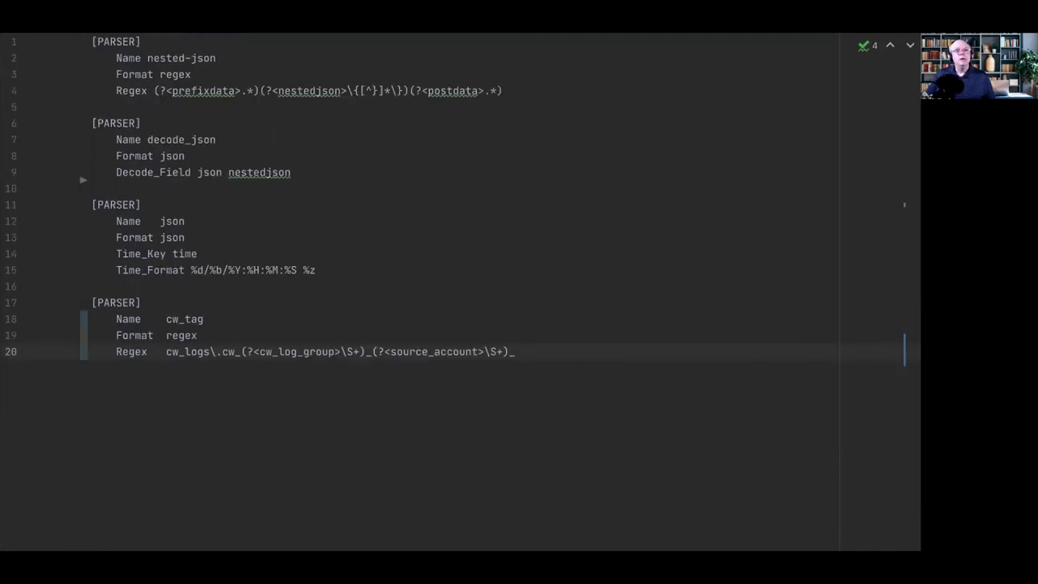
key("Up")
key("Up")
key("Up")
key("Up")
key("Up")
key("Up")
key("Up")
key("Up")
key("Up")
key("Up")
key("Up")
key("Up")
key("Up")
key("Up")
key("Up")
key("Up")
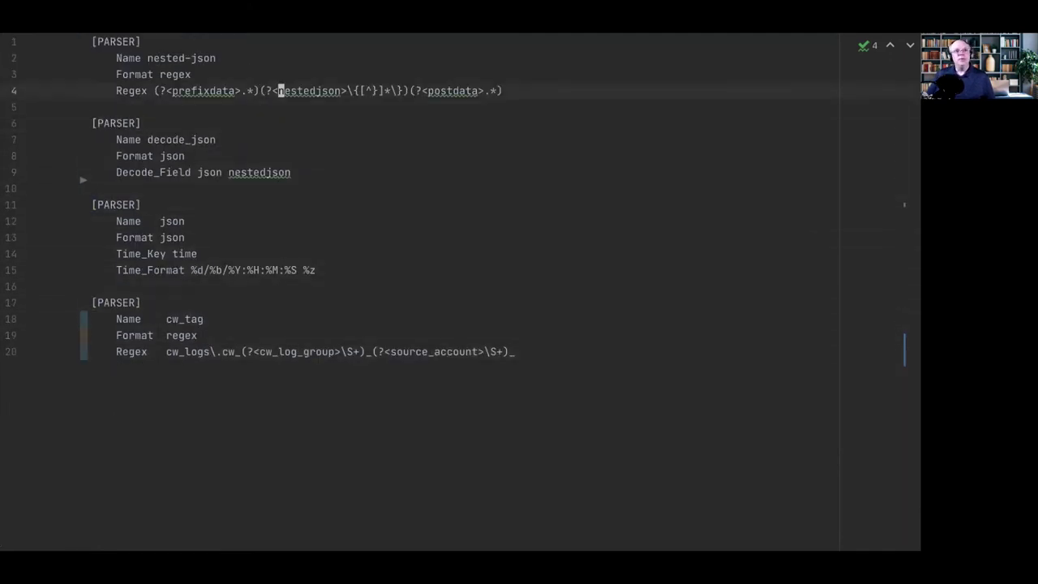
key("Up")
key("Up")
key("Up")
key("Down")
key("Down")
key("Down")
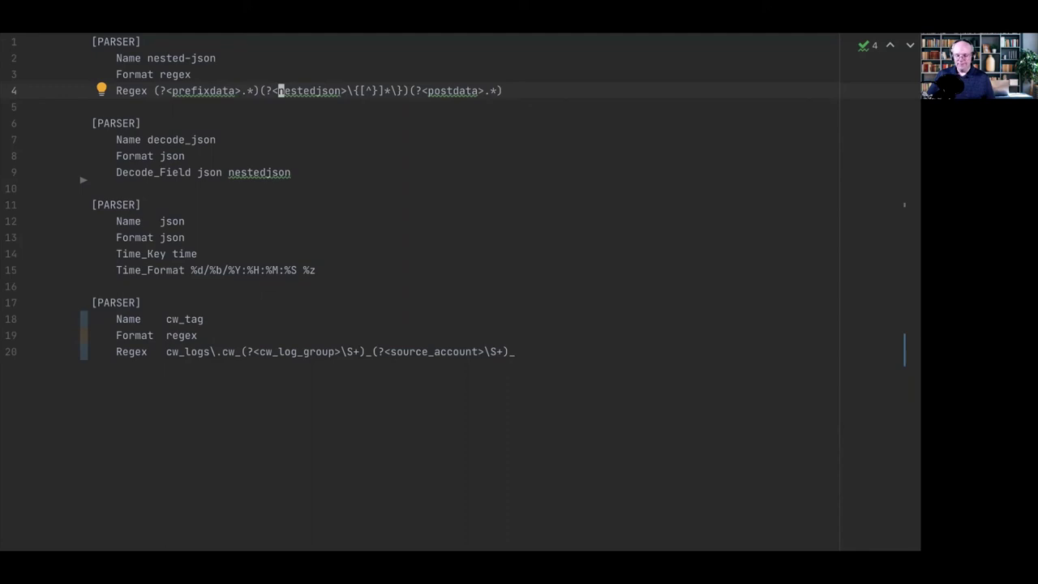
key("shift+End")
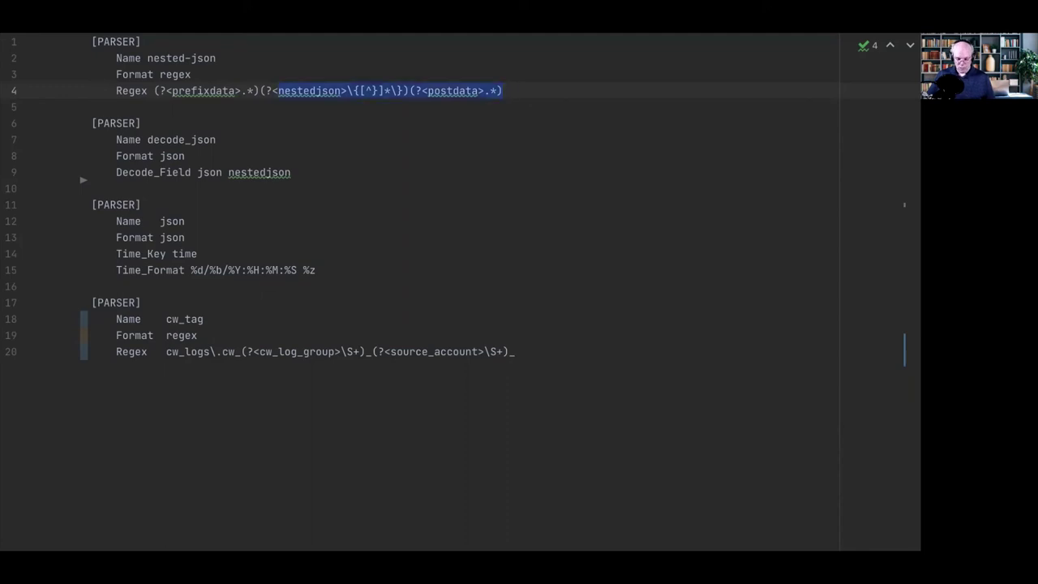
key("Left")
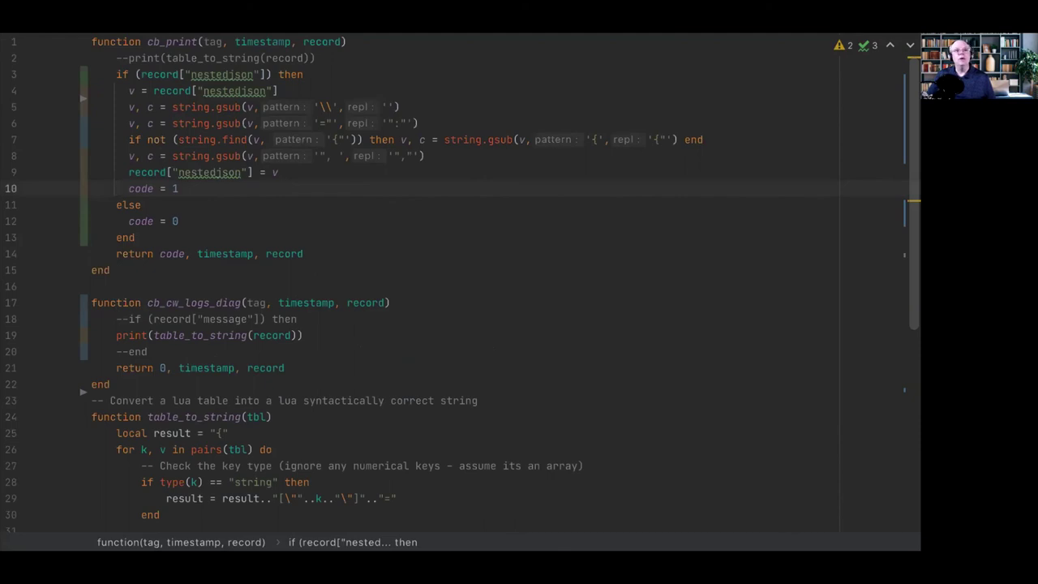
Trace cb_print's nestedjson check, string substitutions, stored cleaned value and return code 1
key("Up")
key("Up")
key("Up")
key("Up")
key("Up")
key("Up")
key("Up")
key("Up")
key("Up")
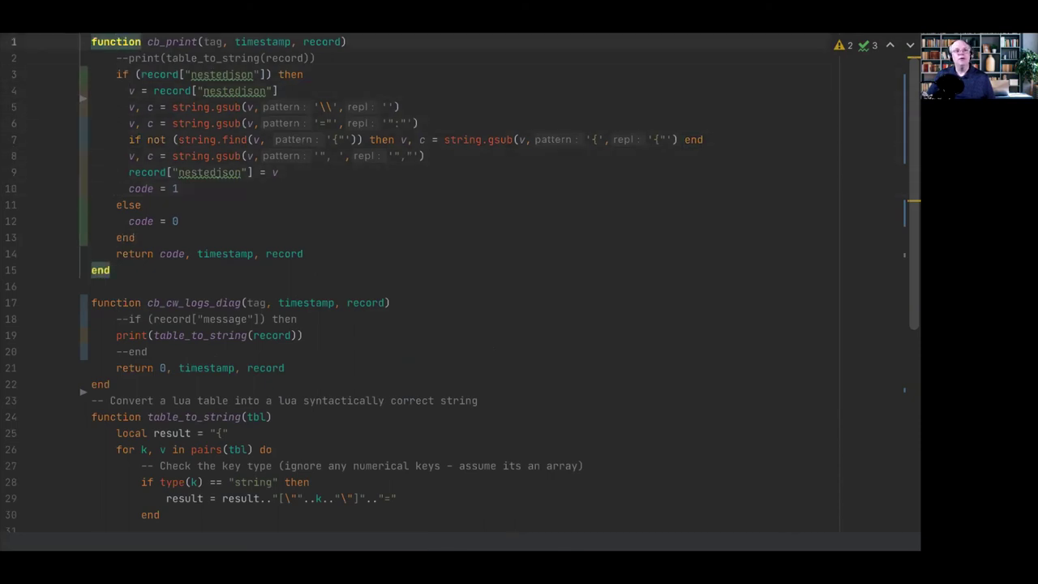
key("Down")
key("Down")
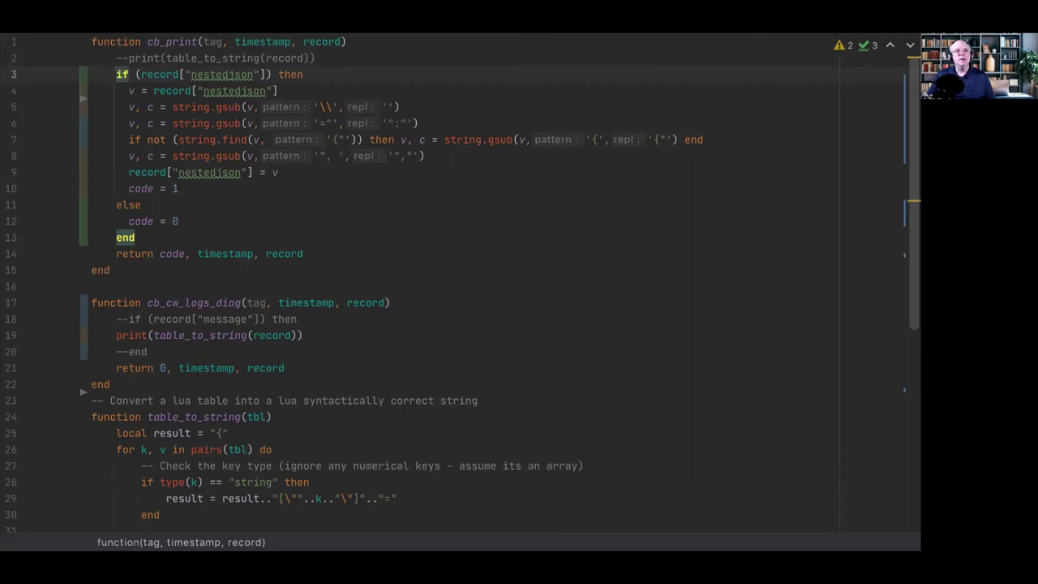
key("Down")
key("Down")
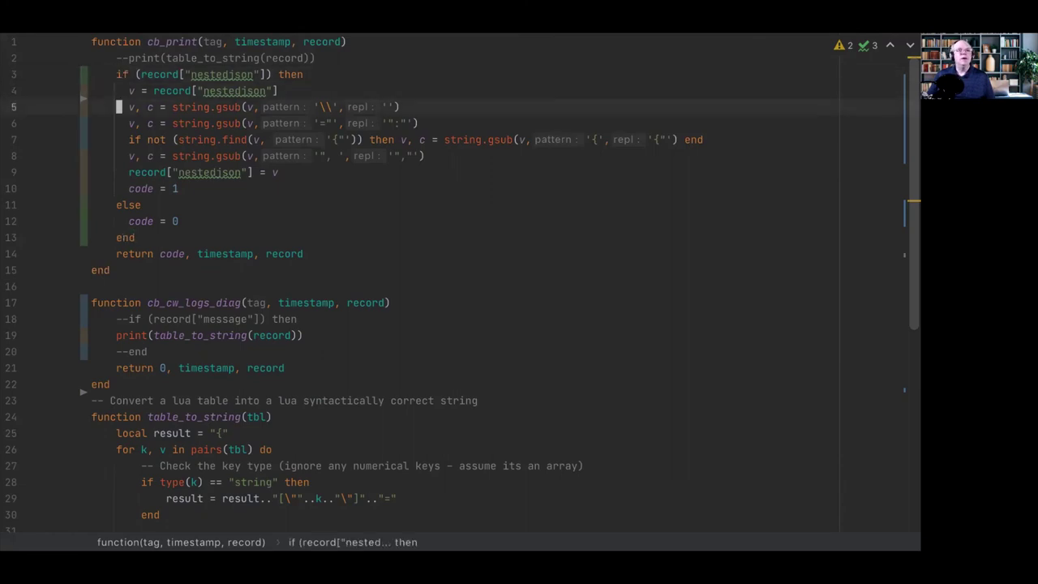
key("Down")
key("Down")
key("Down")
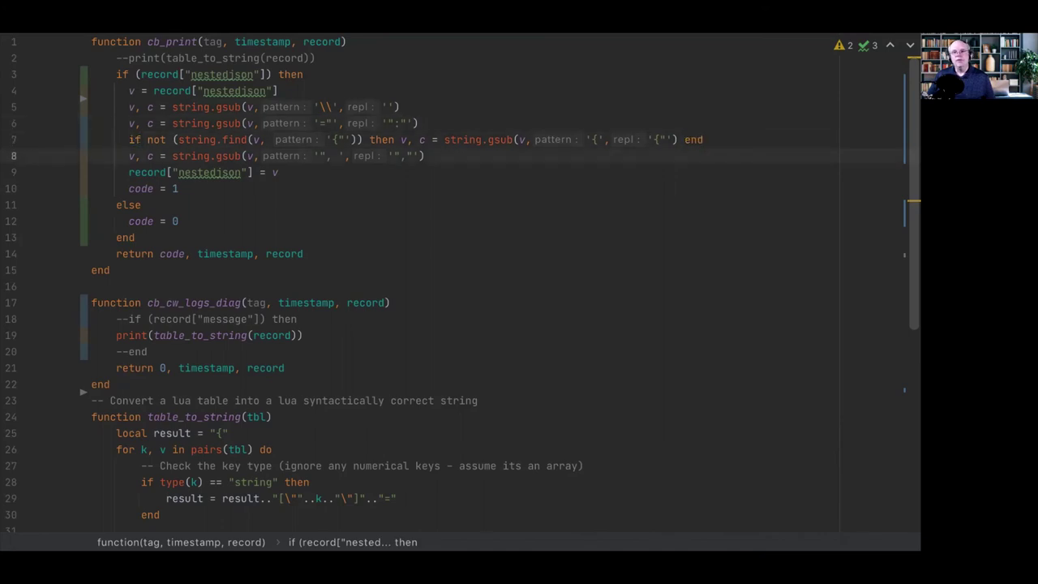
key("Down")
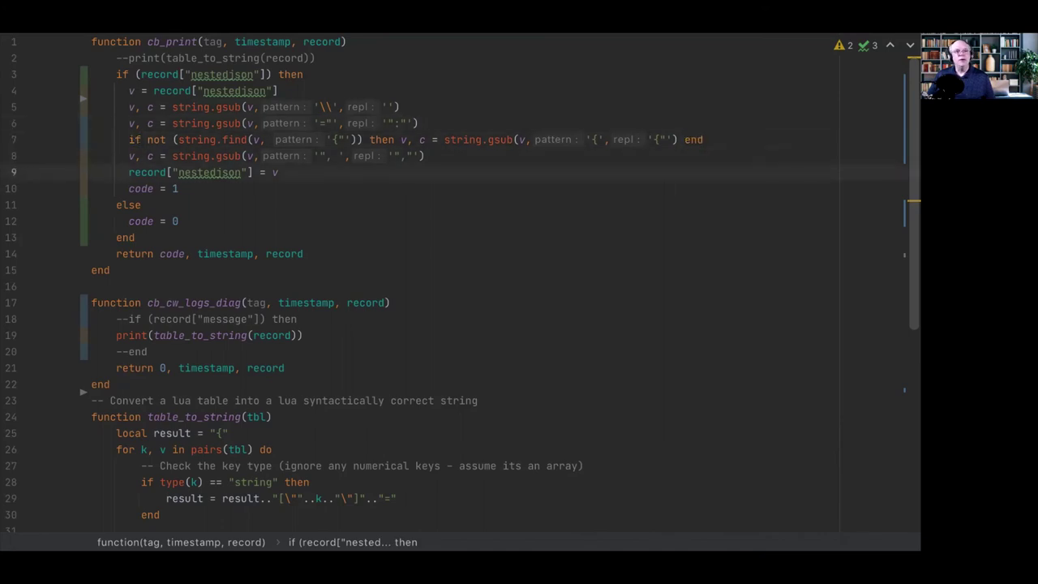
key("Down")
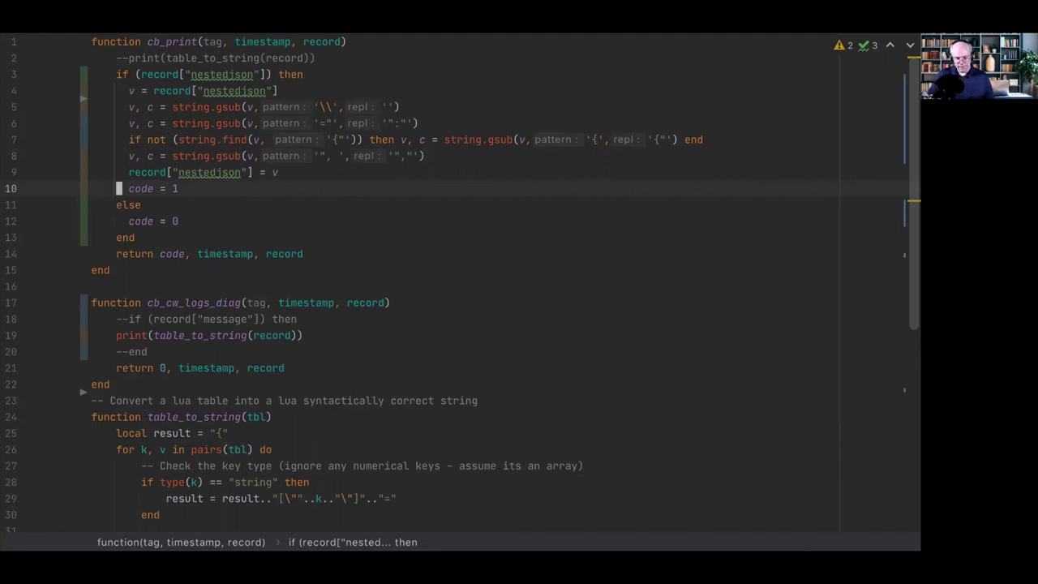
key("ctrl+Tab")
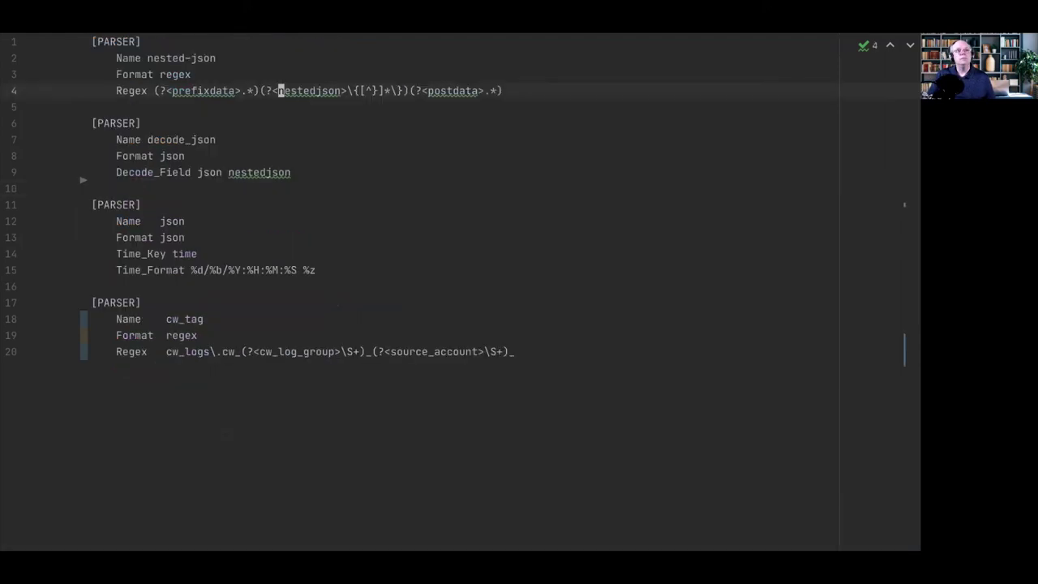
key("ctrl+Tab")
key("Down")
key("Down")
key("Down")
key("Down")
key("Down")
key("Down")
key("Down")
key("Down")
key("Down")
key("Down")
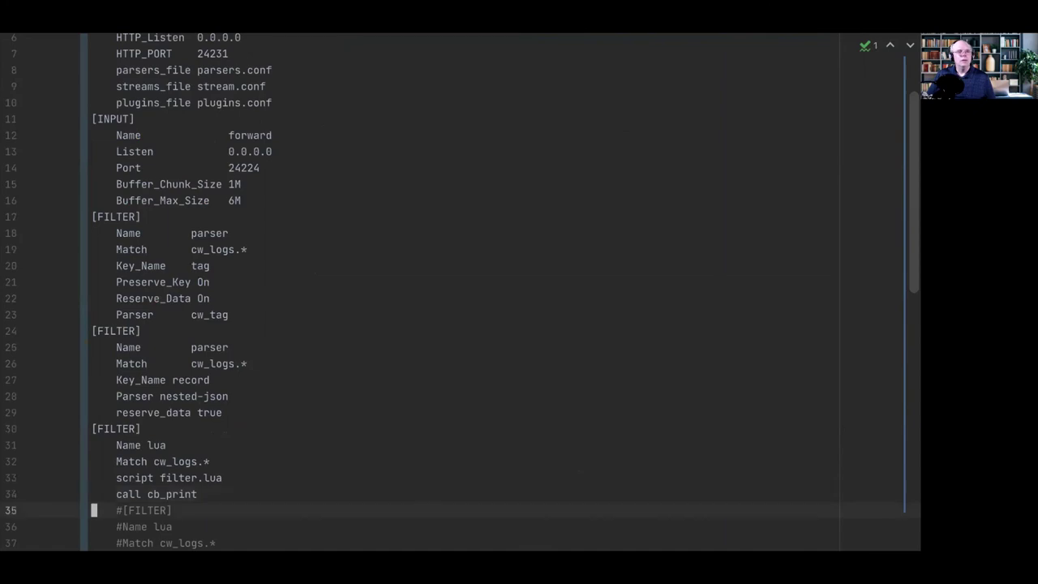
key("Down")
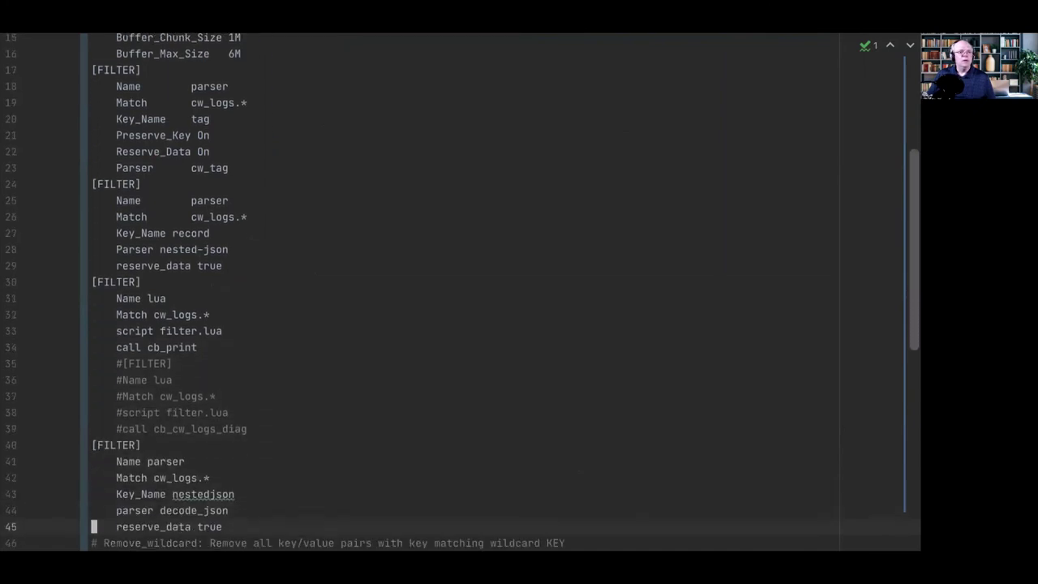
key("Up")
key("Up")
key("Up")
key("Up")
key("Up")
key("Up")
key("Up")
key("Up")
key("Up")
key("Up")
key("Down")
key("Down")
key("Down")
key("Down")
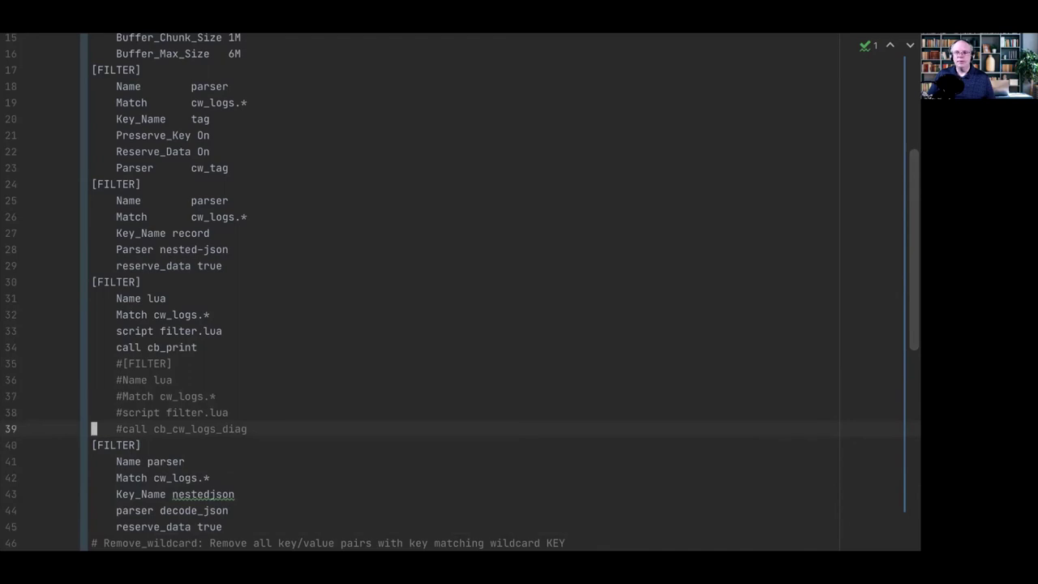
key("Up")
key("Up")
key("Up")
key("Up")
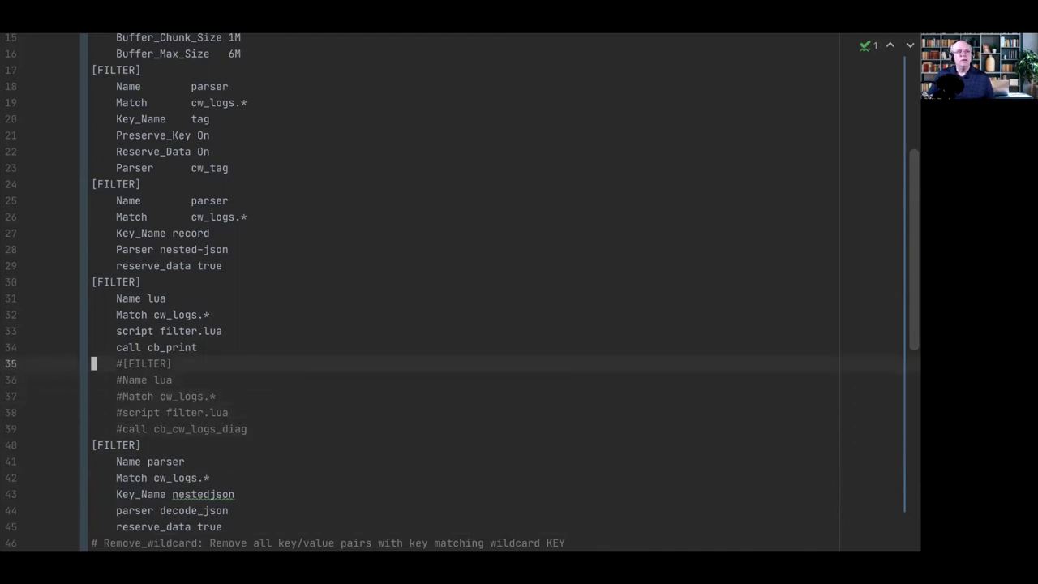
key("Down")
key("Down")
key("Down")
key("Down")
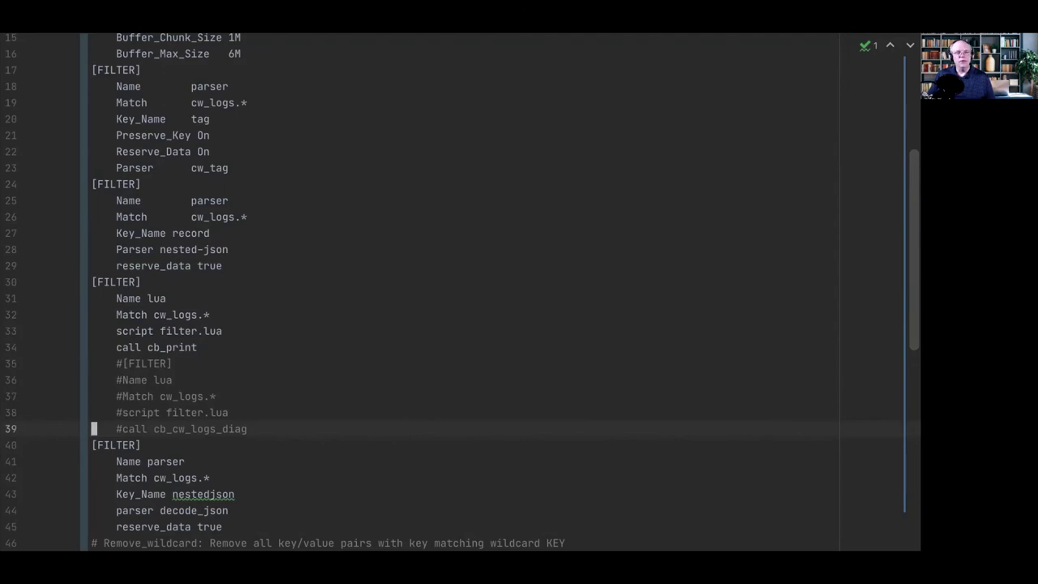
key("Down")
key("Down")
key("Down")
key("Down")
key("Down")
key("Down")
key("Down")
key("Down")
key("Down")
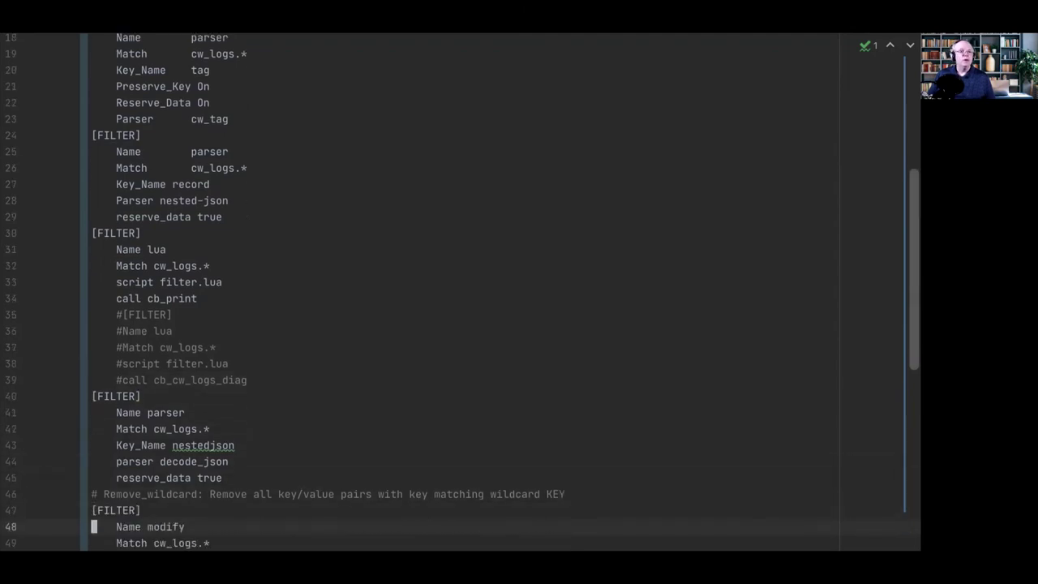
key("Down")
key("Down")
key("Down")
key("Up")
key("Up")
key("Up")
key("Up")
key("Up")
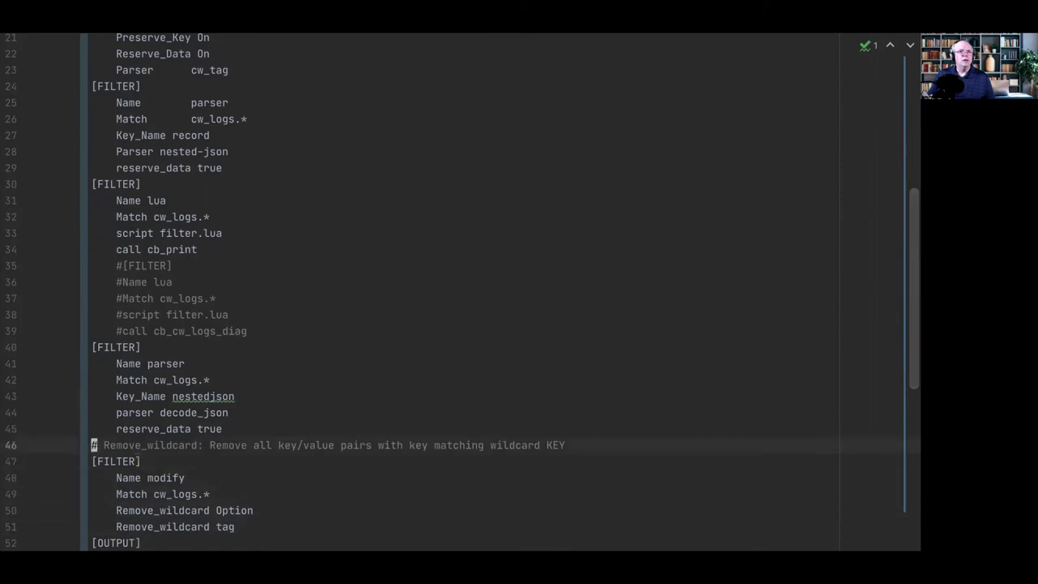
key("Up")
key("Up")
key("Up")
key("Up")
key("Up")
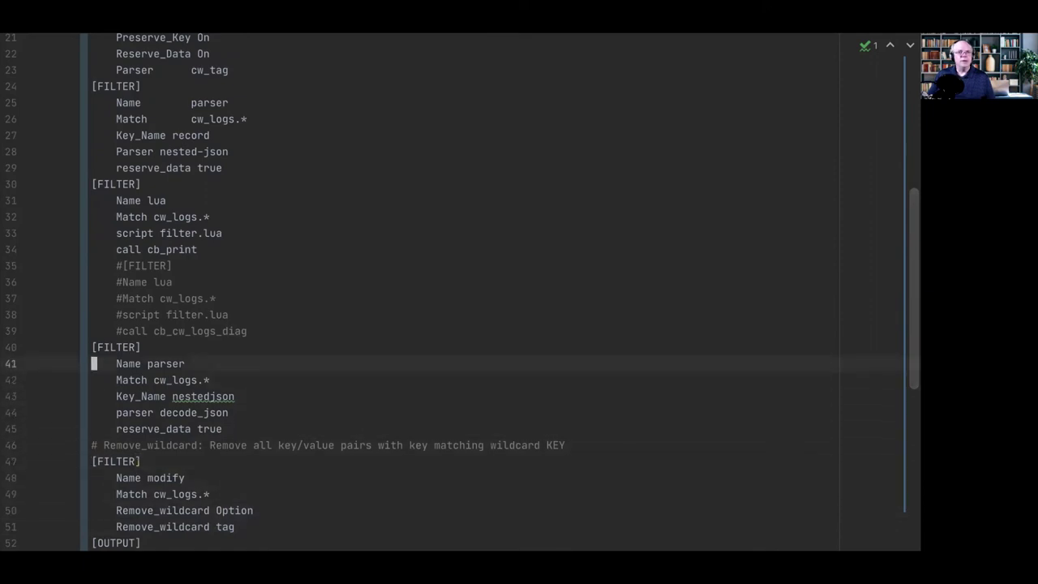
key("Down")
key("Down")
key("Down")
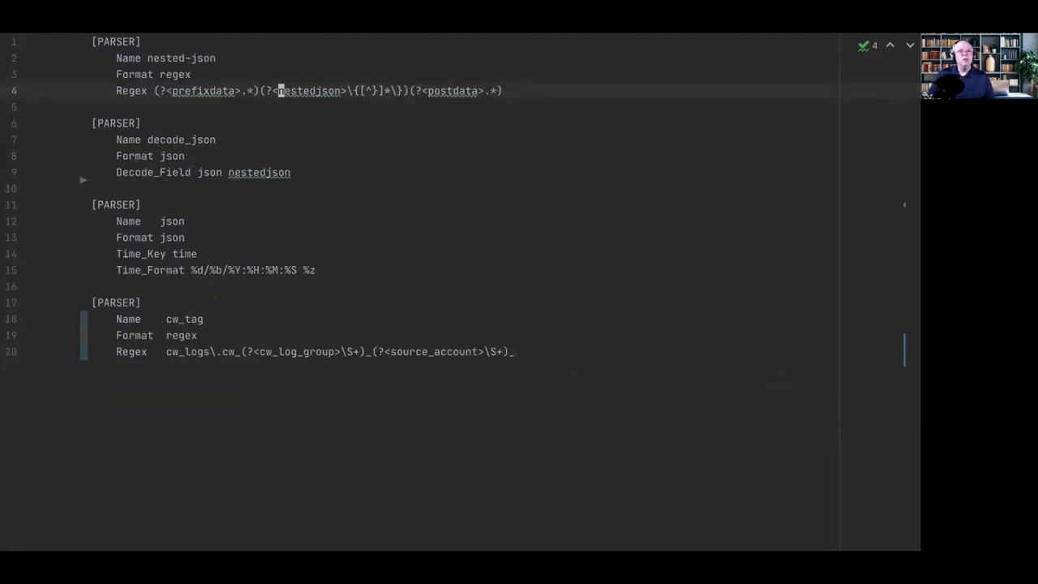
Point out the decode_json parser and its nestedjson field, then return to fluent-bit.conf
key("Up")
key("Down")
key("Down")
left_click(219, 139)
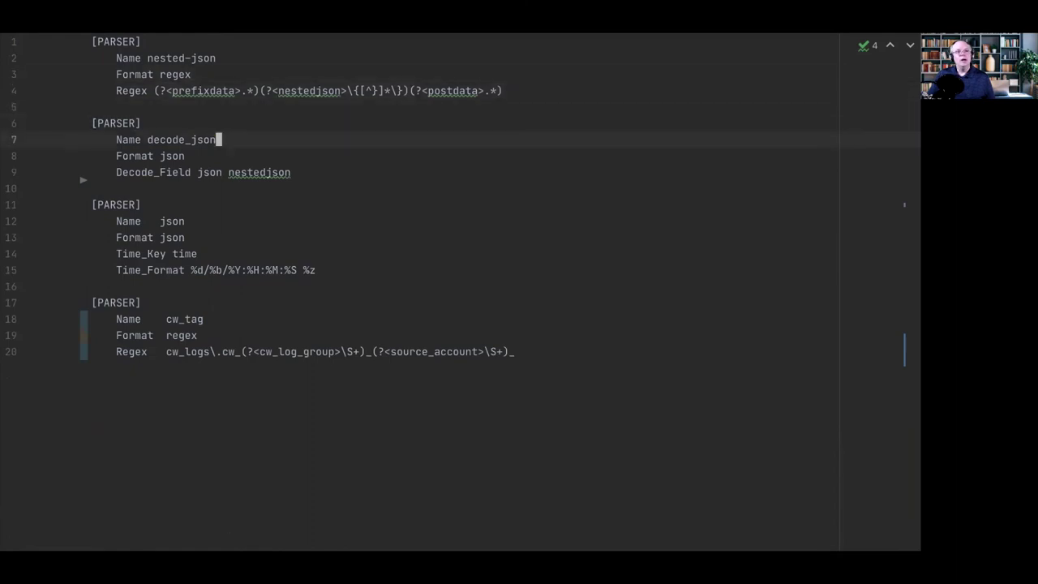
left_click(282, 172)
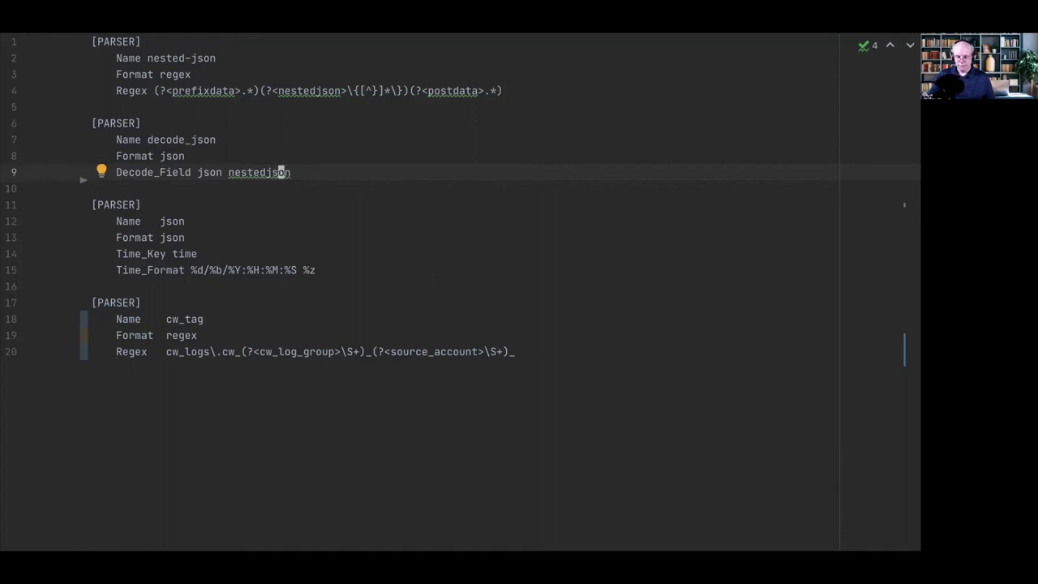
key("ctrl+Tab")
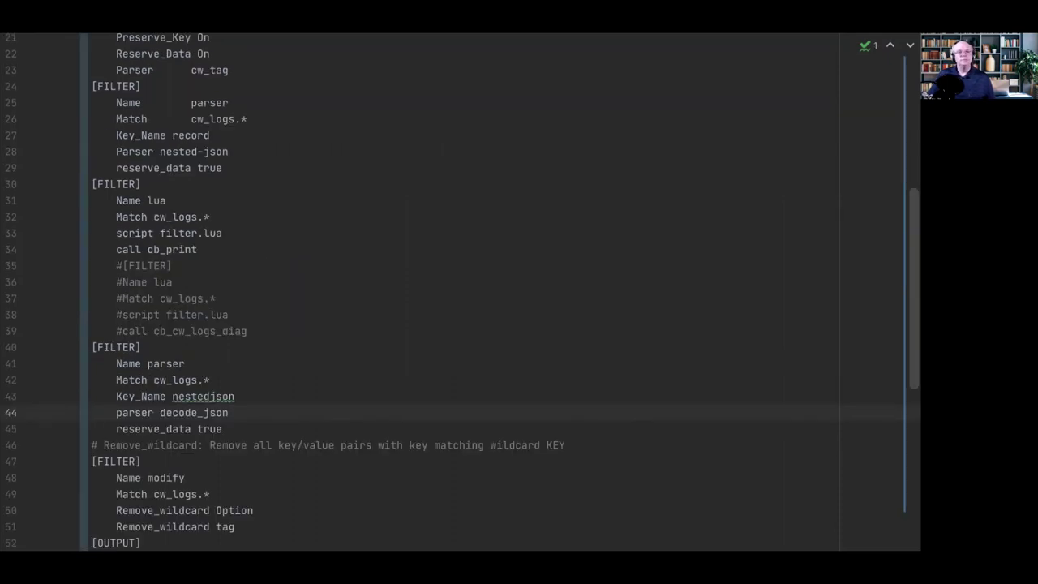
Review the modify filter's Match and Remove_wildcard settings
key("Down")
key("Down")
key("Down")
key("Down")
key("Down")
key("Down")
key("Down")
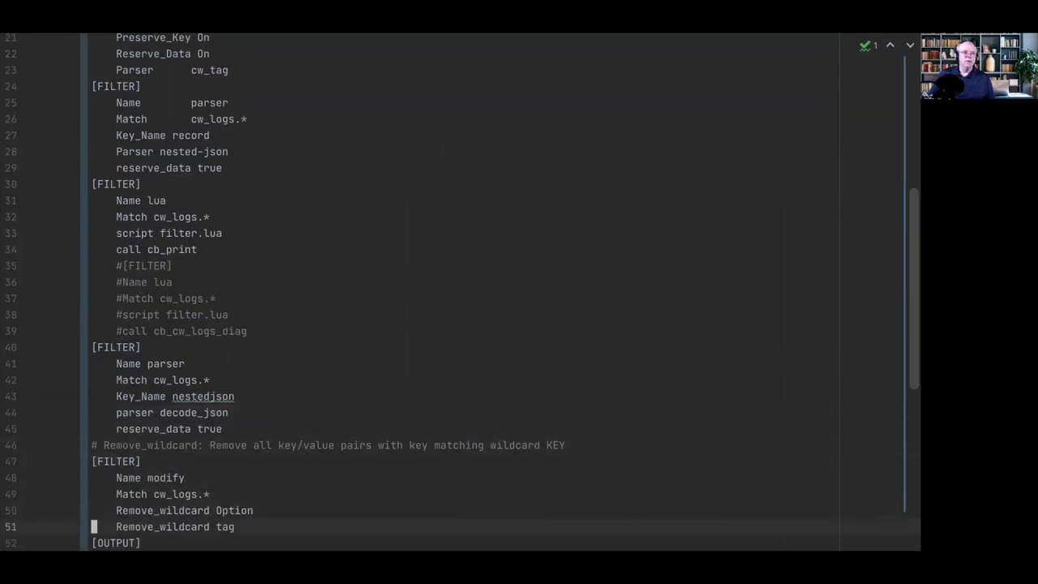
key("Down")
key("Down")
key("Down")
key("Up")
key("Up")
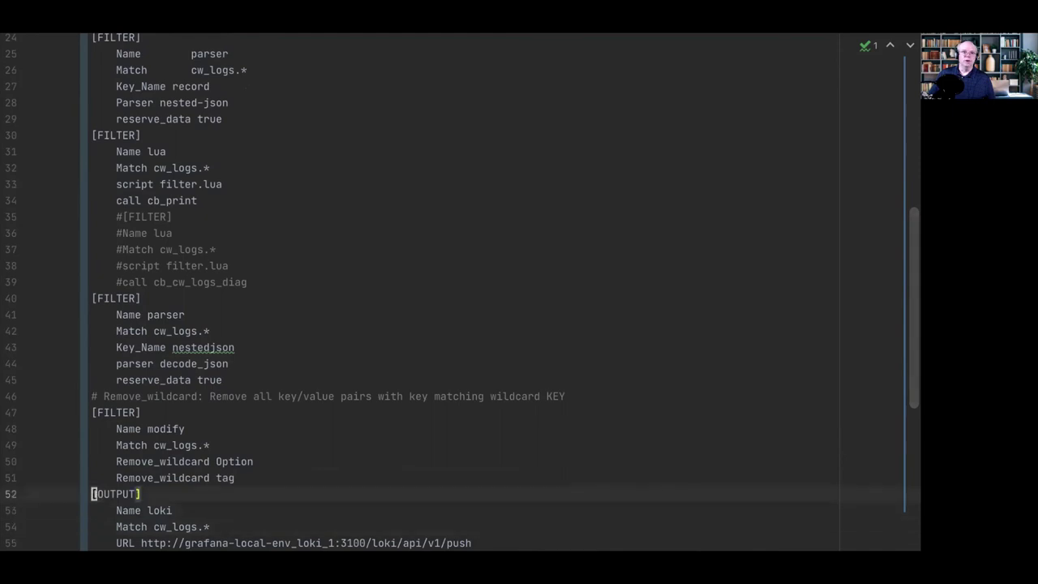
key("Up")
key("Up")
key("Up")
key("Up")
key("Down")
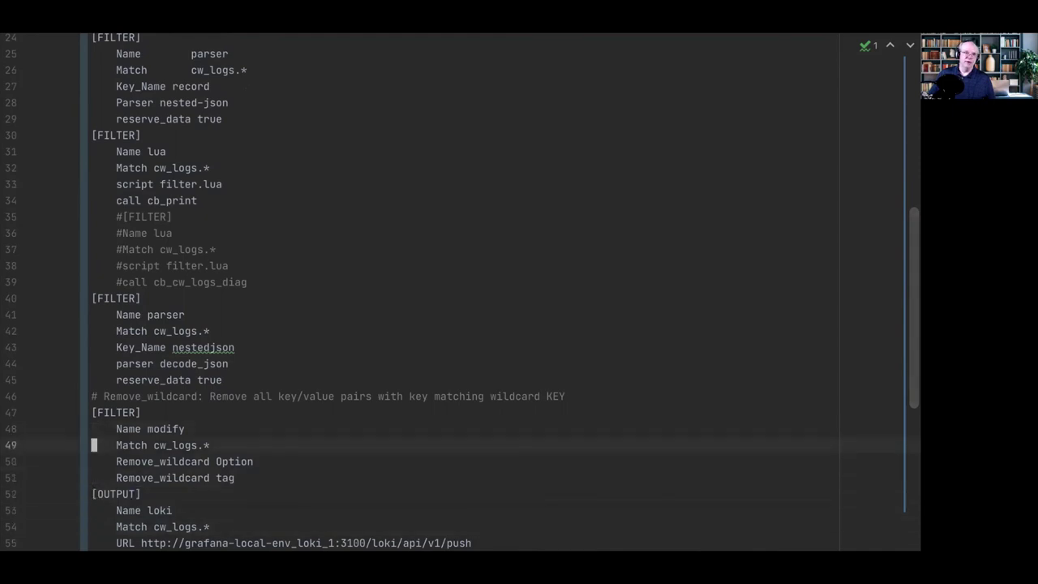
key("Down")
key("Down")
Review the Loki output's Name, push URL, BatchWait, BatchSize and LabelKeys settings
key("Down")
key("Down")
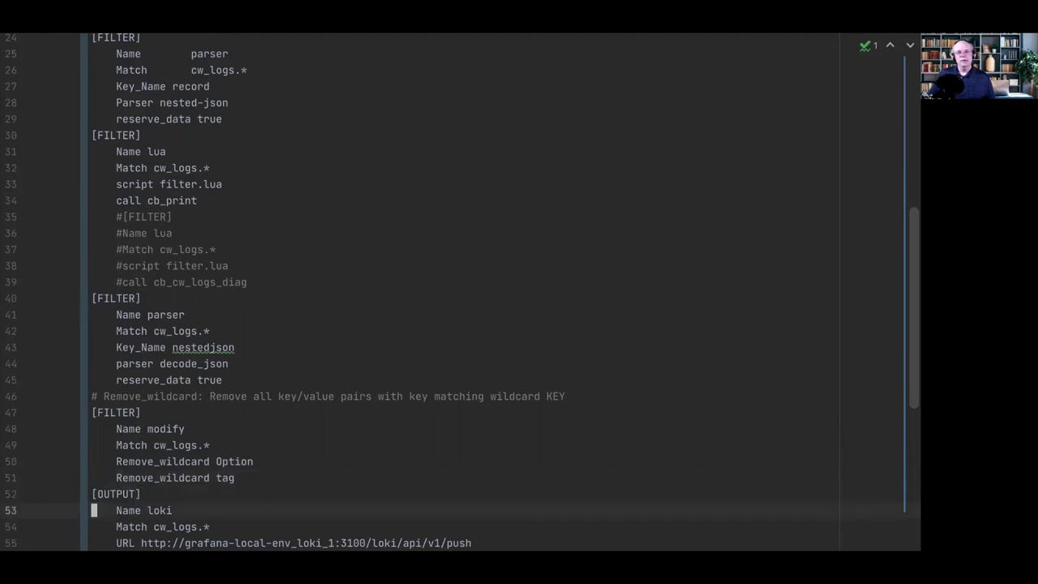
key("Down")
key("Down")
key("Down")
key("Down")
key("Down")
key("Down")
key("Down")
key("Down")
key("Down")
key("Down")
key("Down")
key("Down")
key("Down")
key("Down")
key("Down")
key("Down")
key("Down")
key("Down")
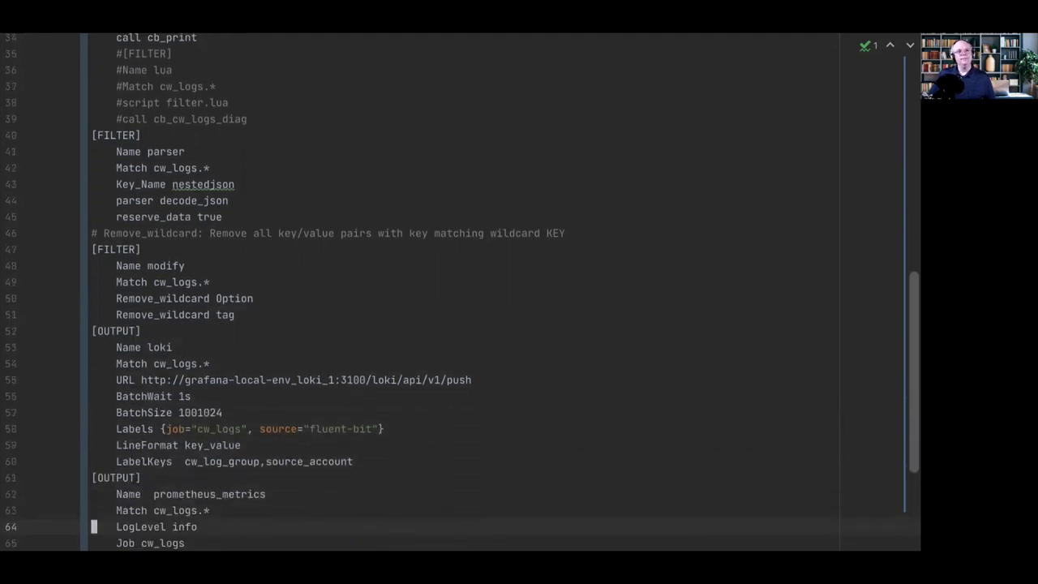
key("Up")
key("Up")
key("Up")
key("Up")
key("Up")
key("Up")
key("Up")
key("Up")
key("Up")
key("Up")
key("Up")
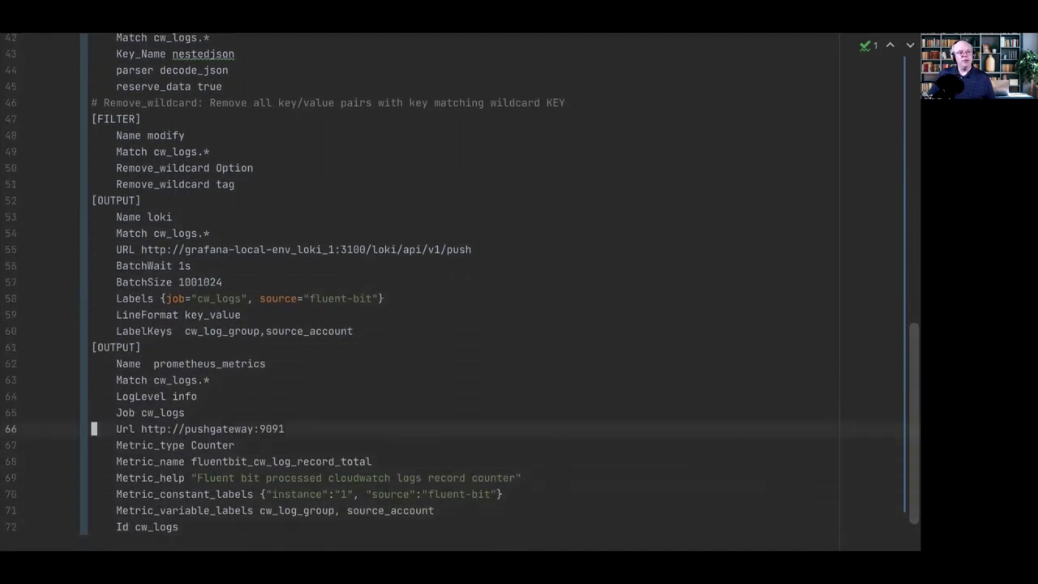
key("Up")
key("Up")
key("Up")
key("Up")
key("Up")
key("Up")
key("Up")
key("Up")
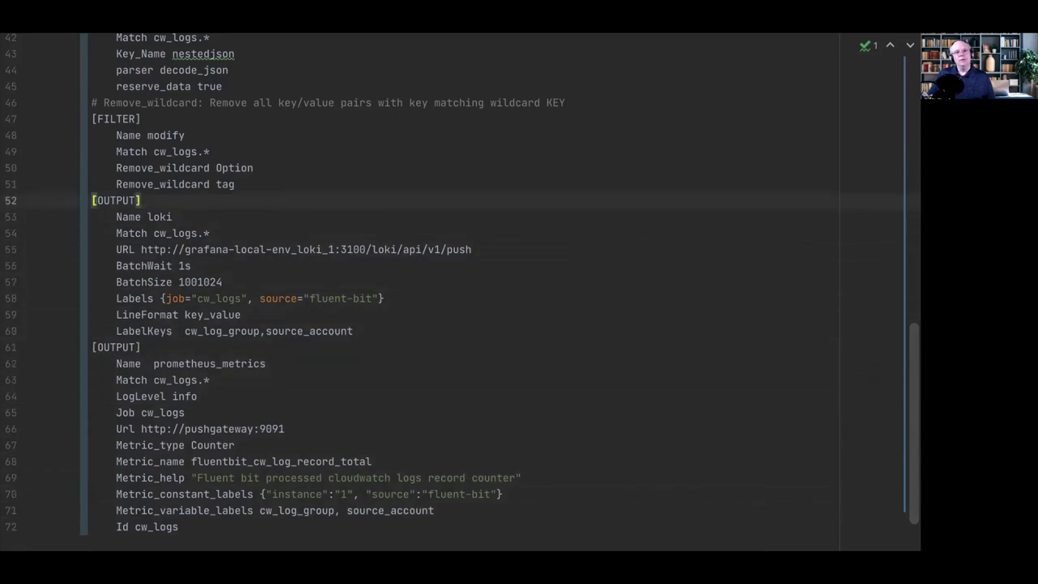
key("Down")
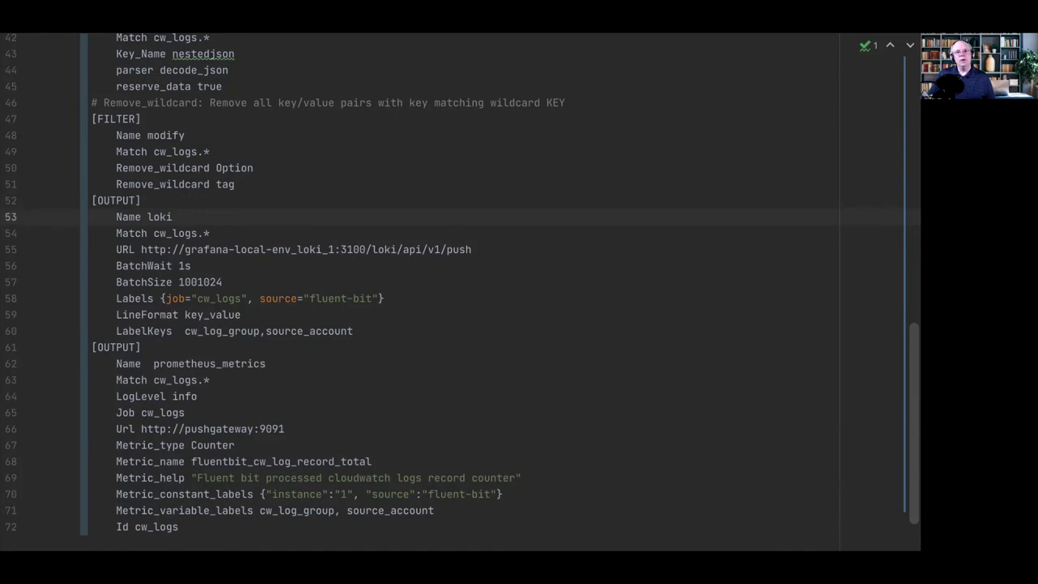
key("Down")
key("Down")
key("Down")
key("Down")
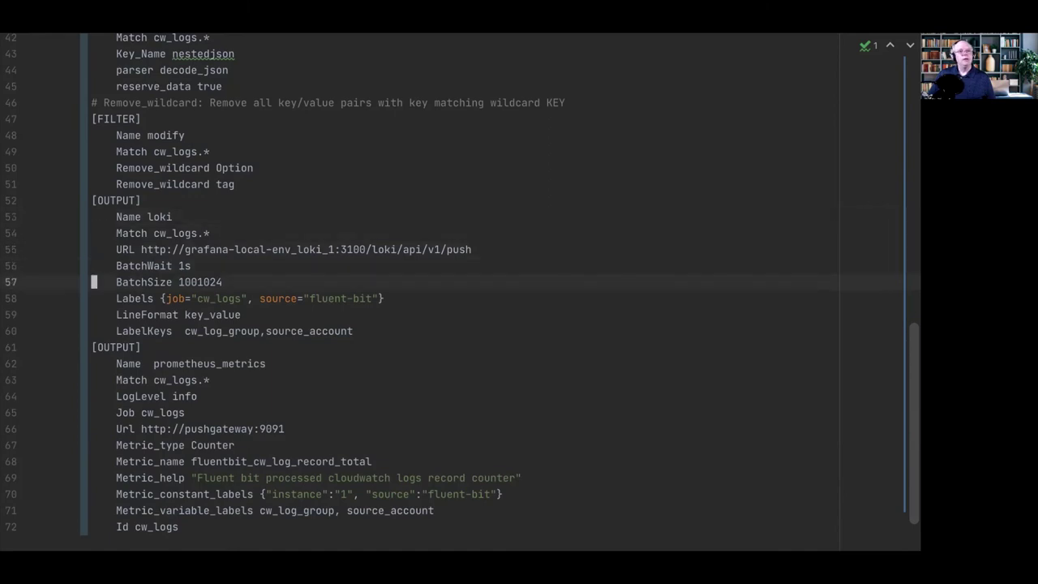
key("Down")
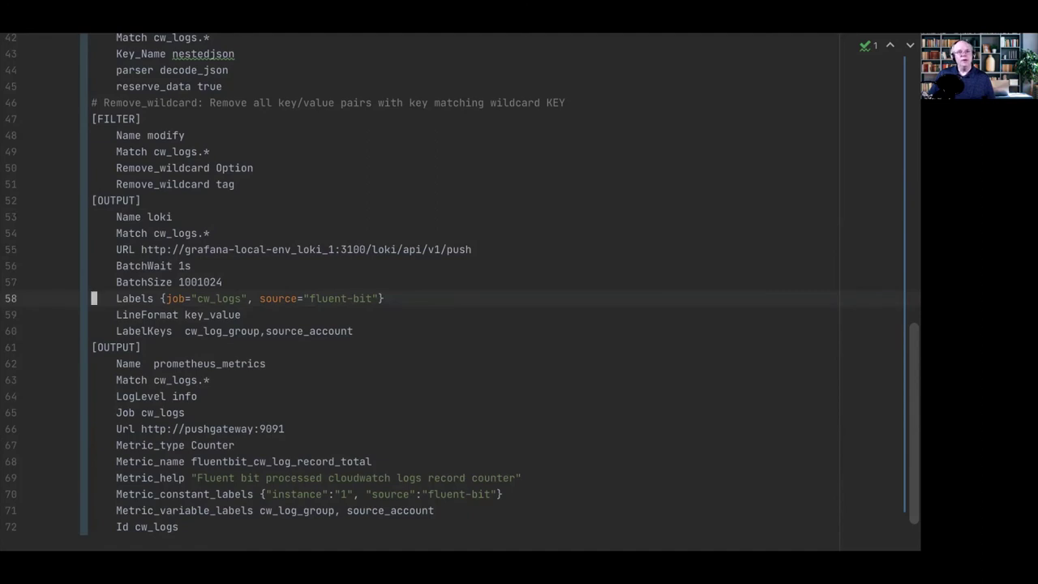
key("Down")
key("Down")
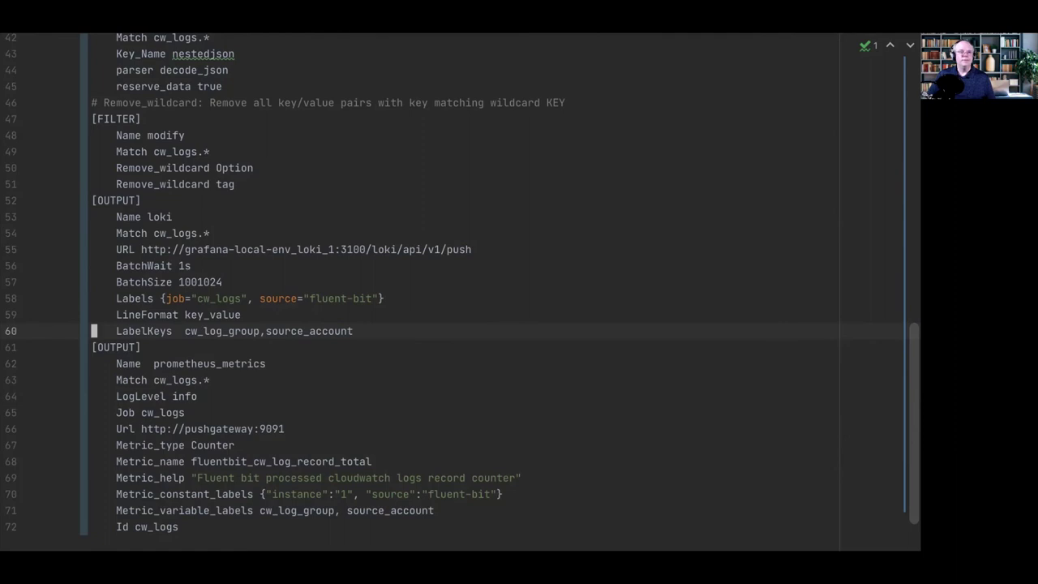
Review the prometheus_metrics output's Job cw_logs, Pushgateway Url, Counter type, labels and Id
key("Down")
key("Down")
key("Down")
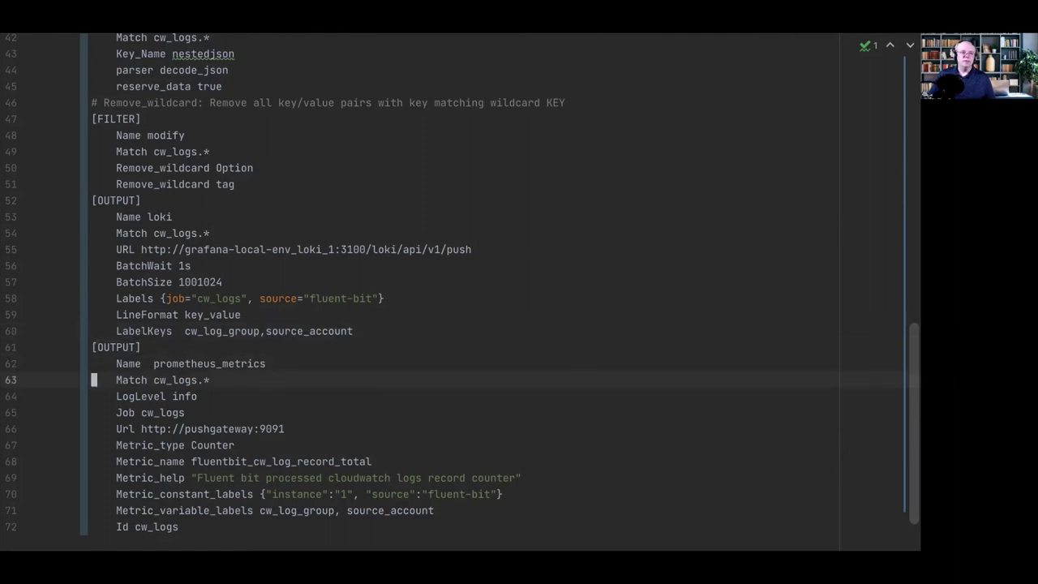
key("Down")
key("Down")
key("Down")
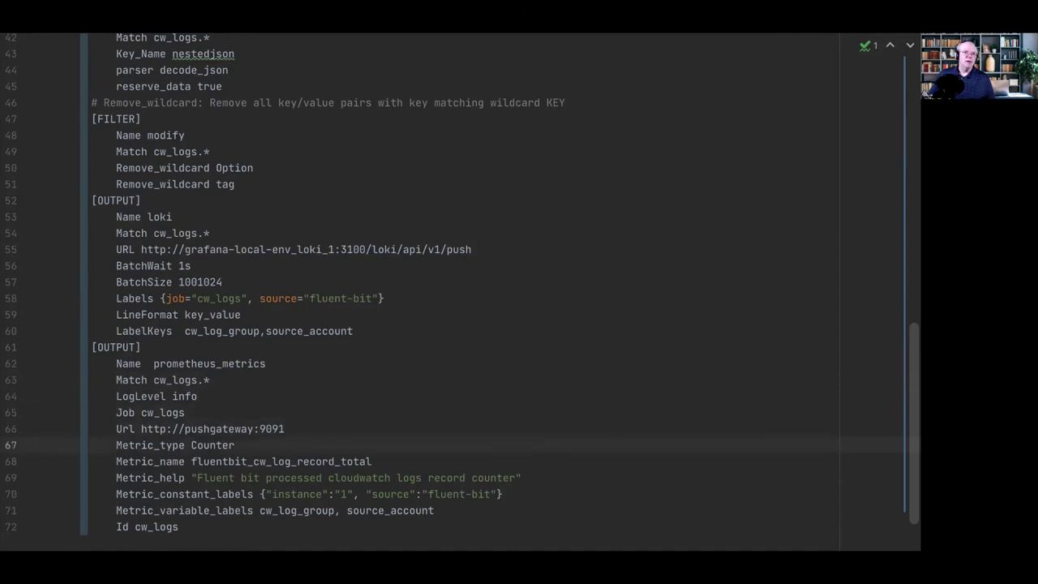
key("Up")
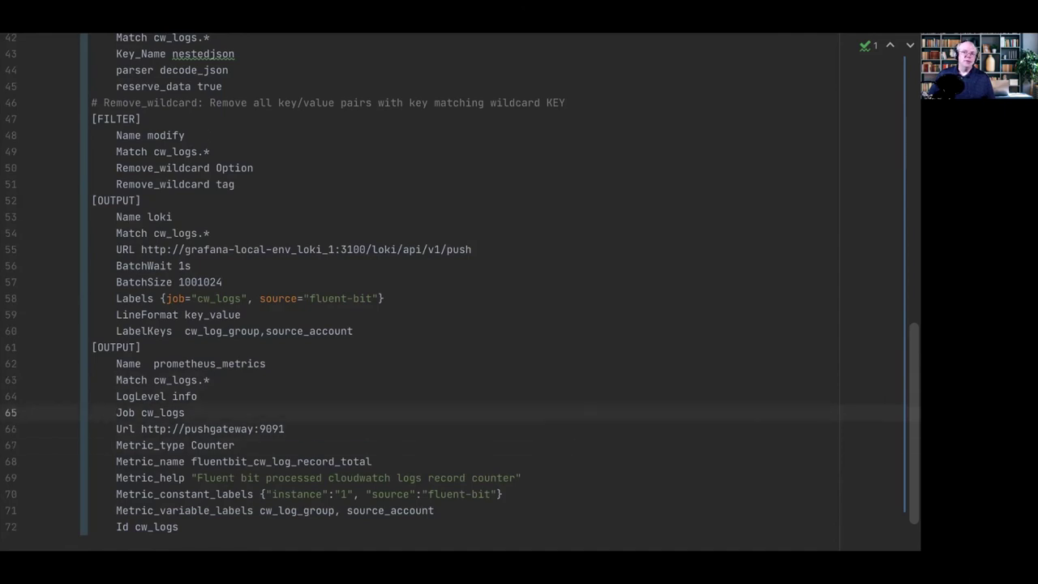
key("Down")
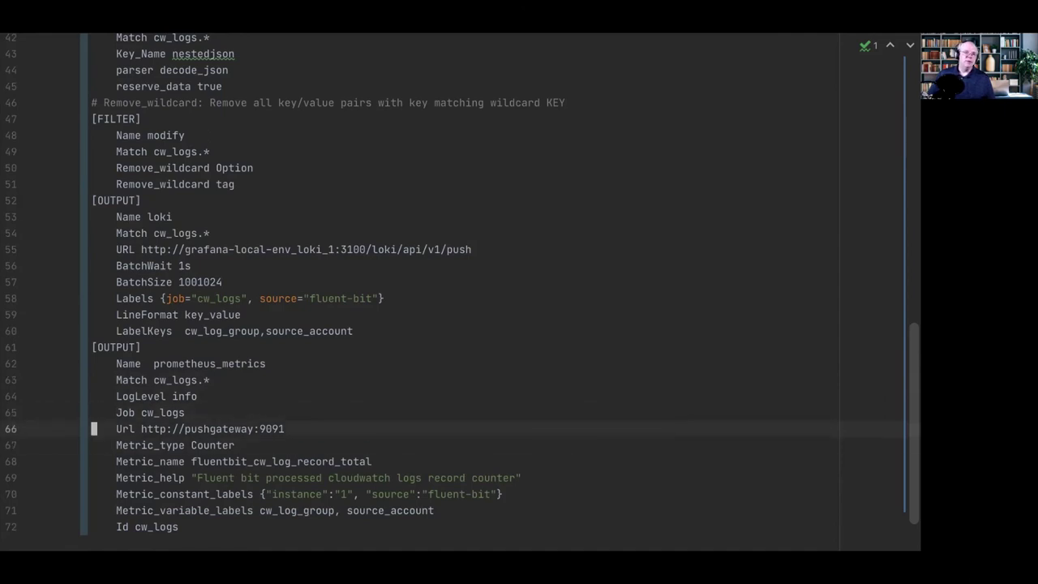
key("Down")
key("Down")
key("Down")
key("Down")
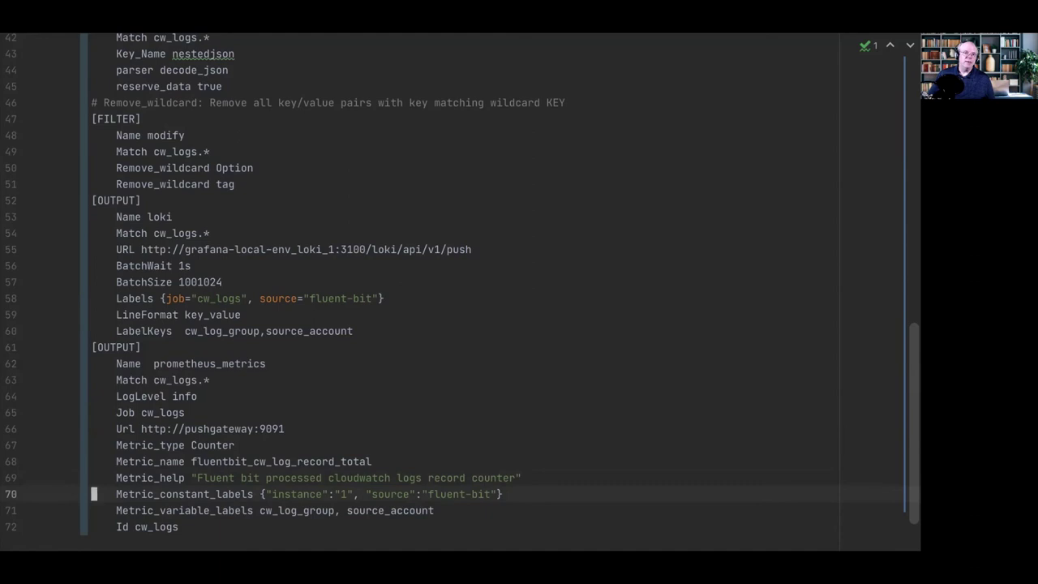
key("Down")
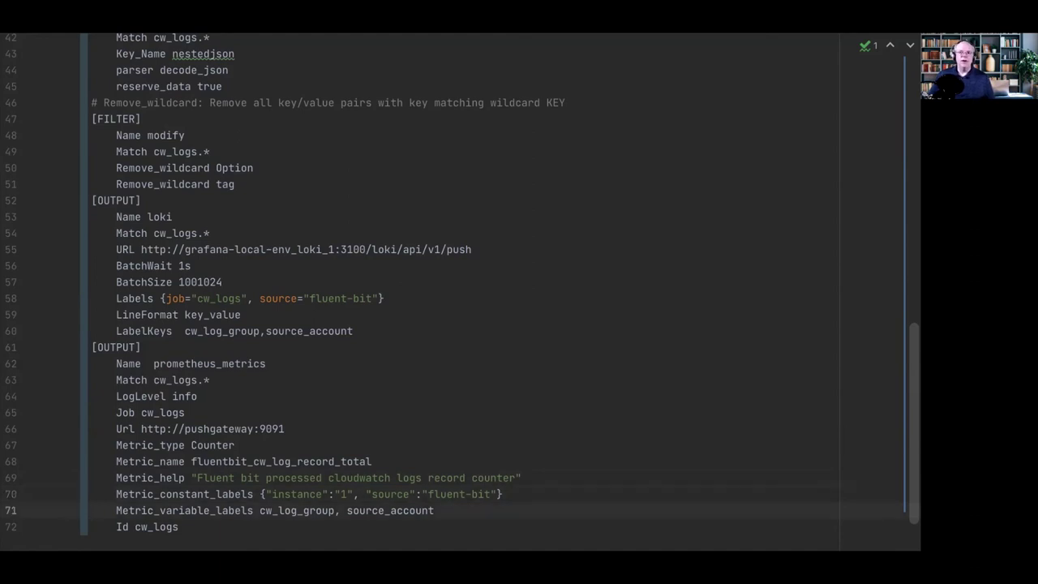
key("Down")
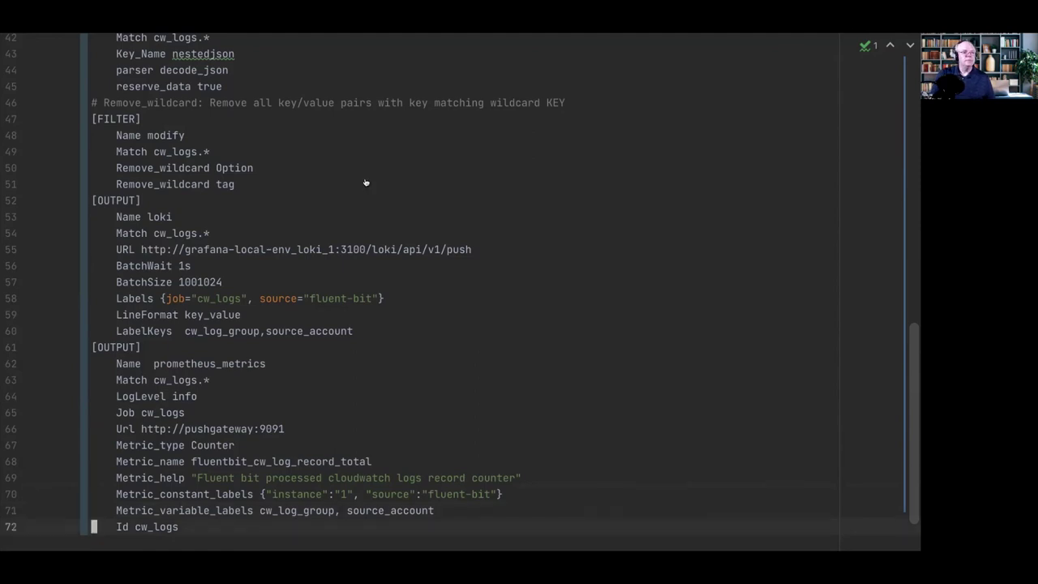
key("alt+Tab")
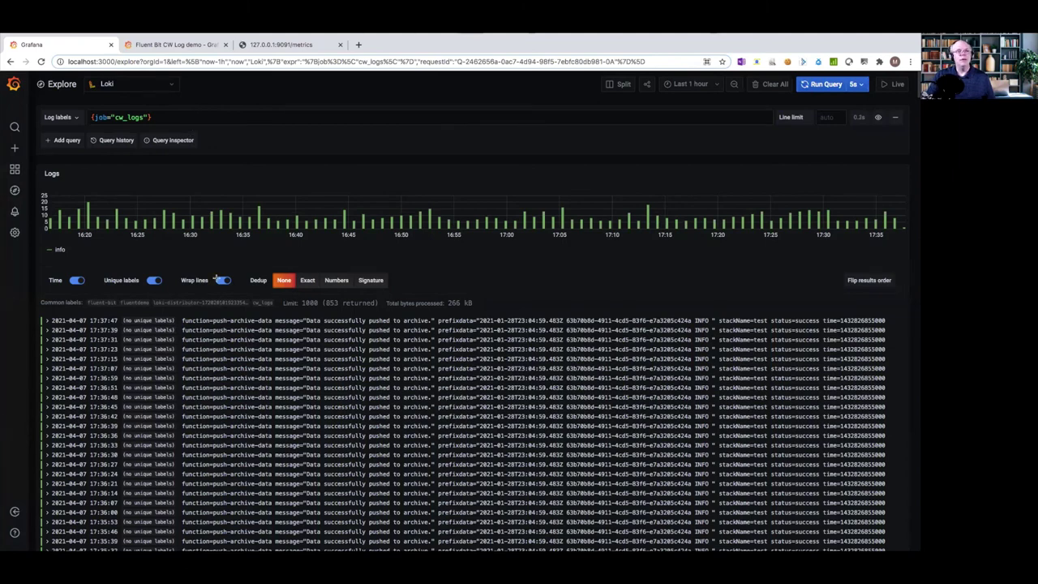
Skim the 853 cw_logs Loki entries in Explore, then open the Fluent Bit CW Log demo dashboard
scroll(222, 351, "down", 1)
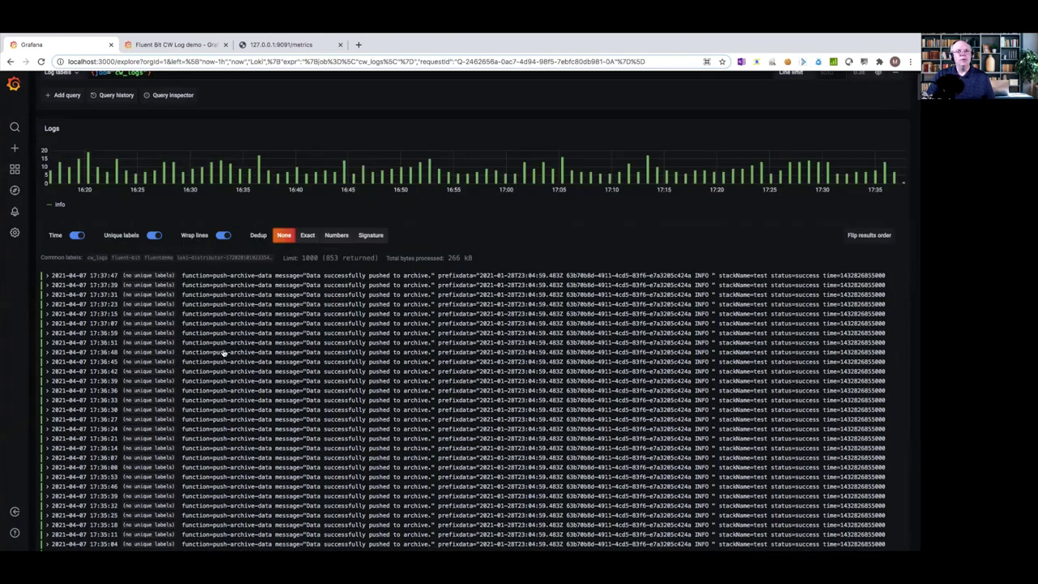
scroll(223, 354, "up", 1)
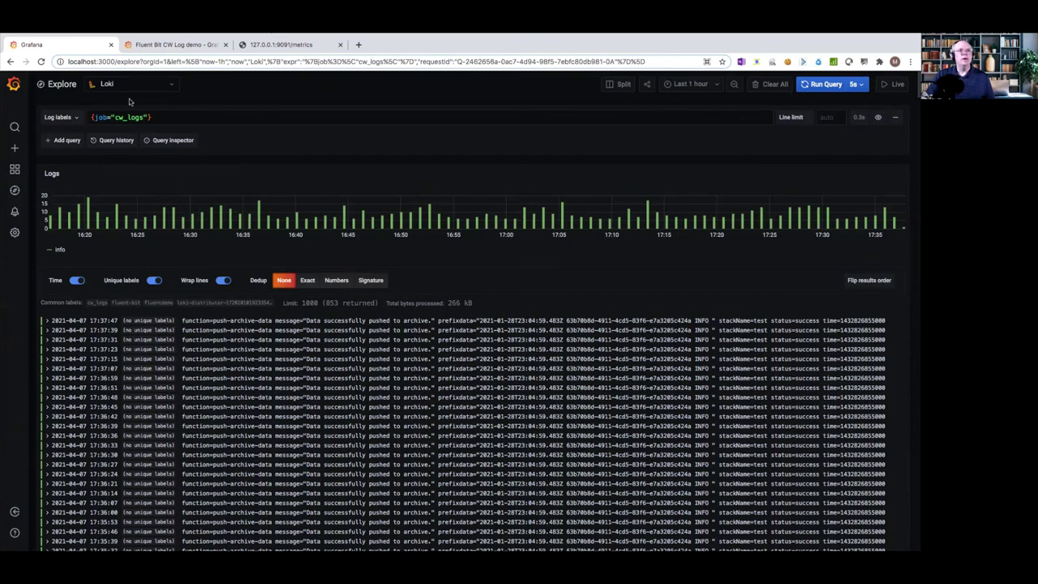
left_click(170, 44)
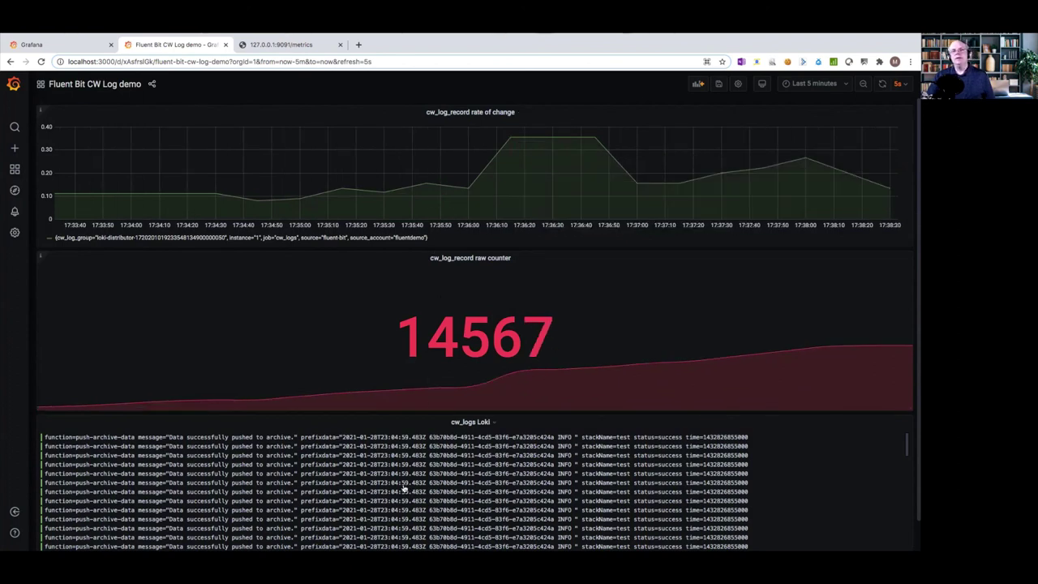
Scroll the refreshing dashboard, then view fluentbit_cw_log_record_total on the 127.0.0.1:9091/metrics page
scroll(401, 491, "down", 1)
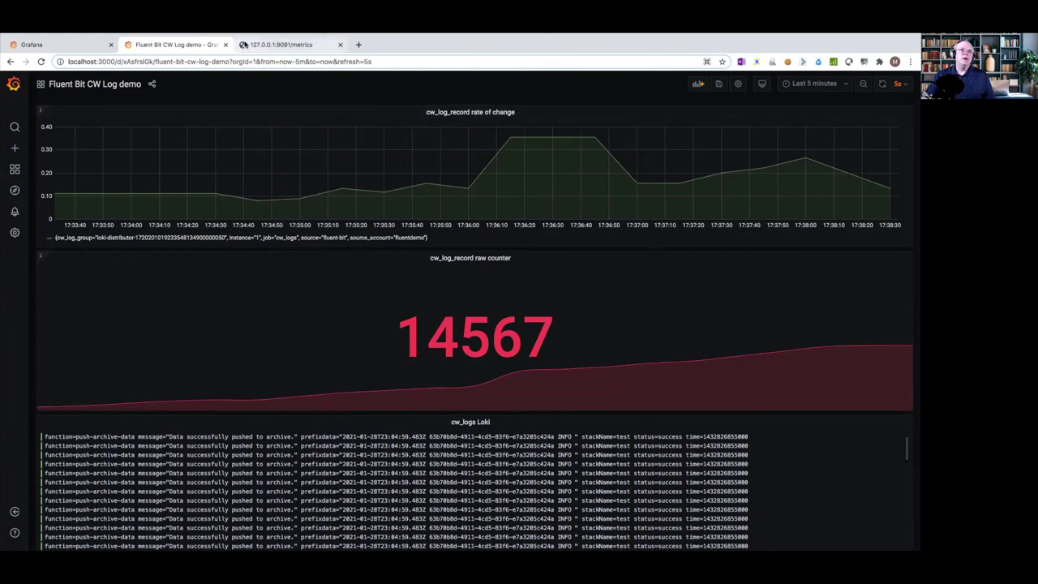
left_click(245, 47)
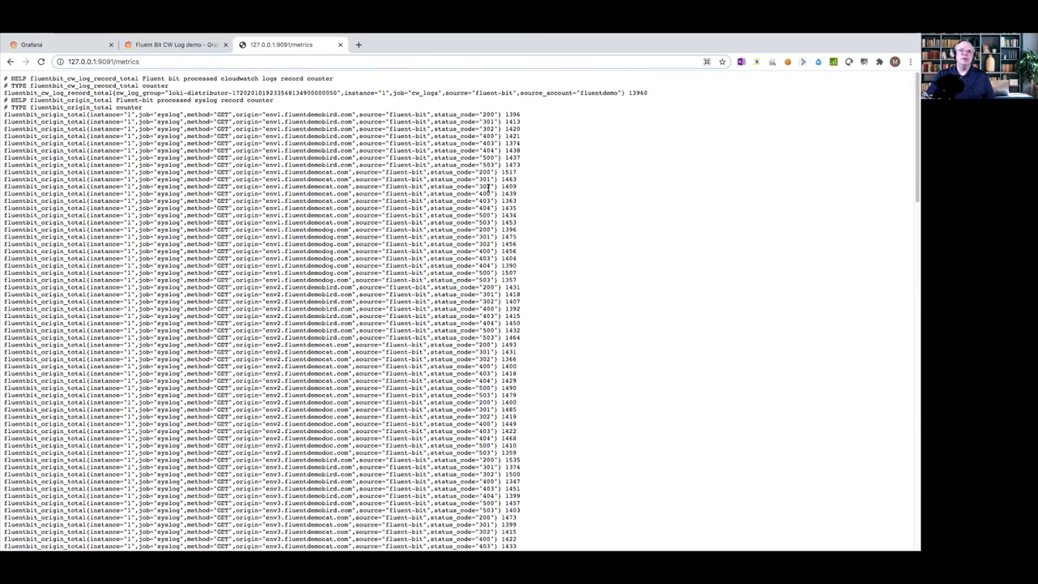
Reload the Pushgateway metrics to show higher counts, then advance the slides to Lessons Learned
left_click(41, 62)
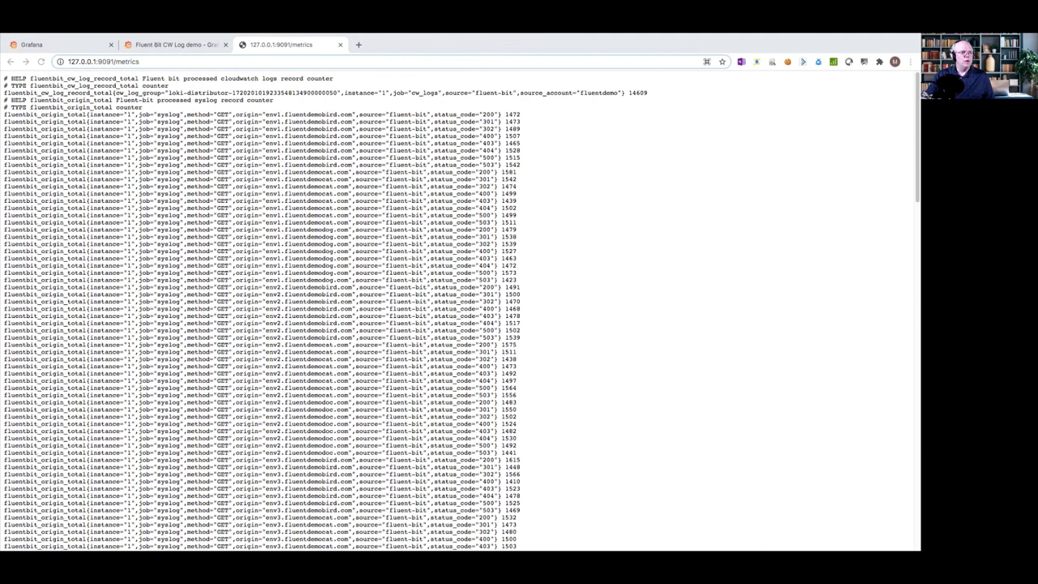
key("alt+Tab")
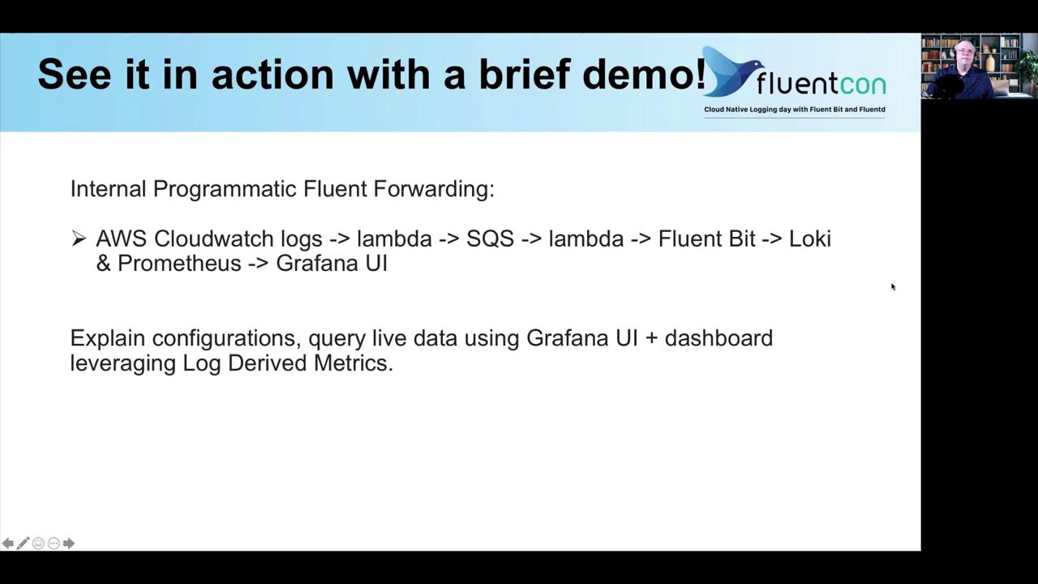
key("Right")
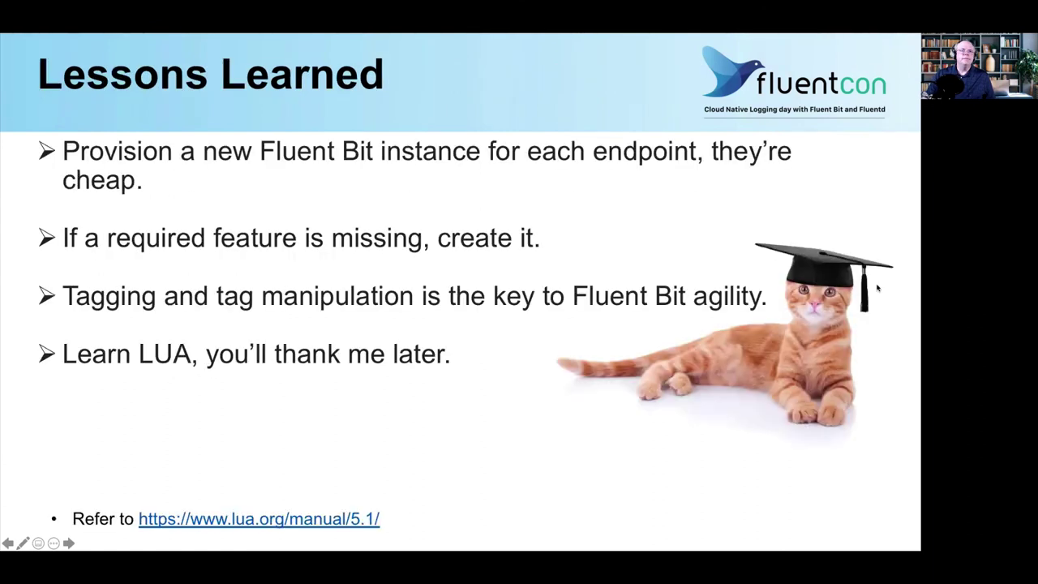